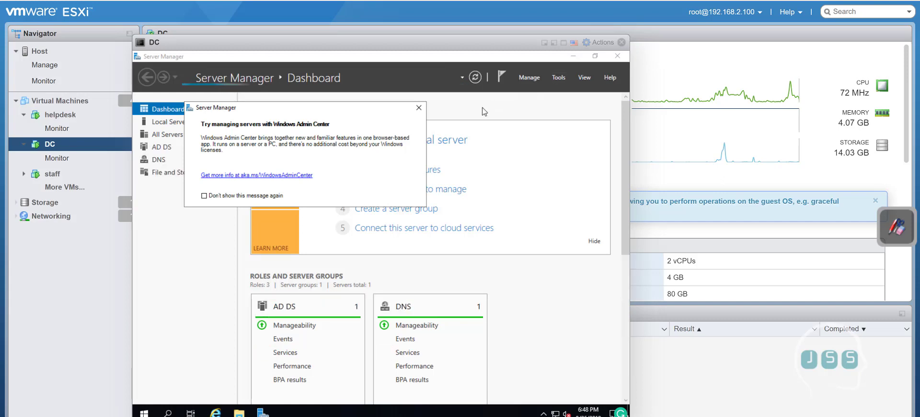
Dismiss the Windows Admin Center message, minimize Server Manager and select the Zoom installer on the desktop
{"action": "left_click", "coordinate": [413, 108]}
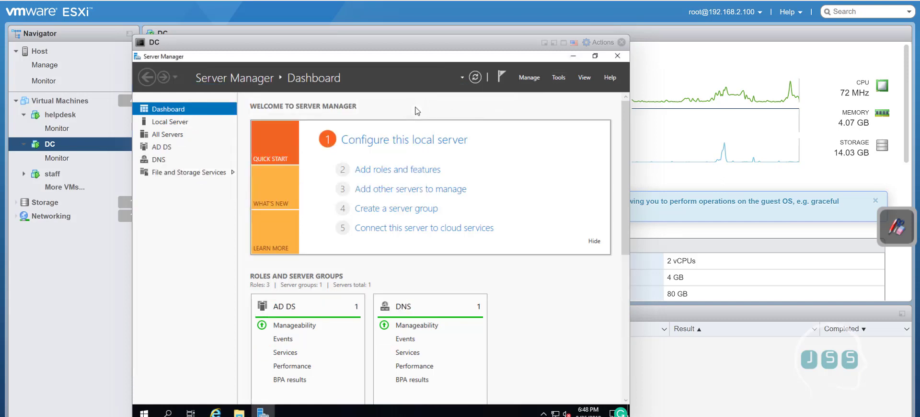
{"action": "left_click", "coordinate": [560, 77]}
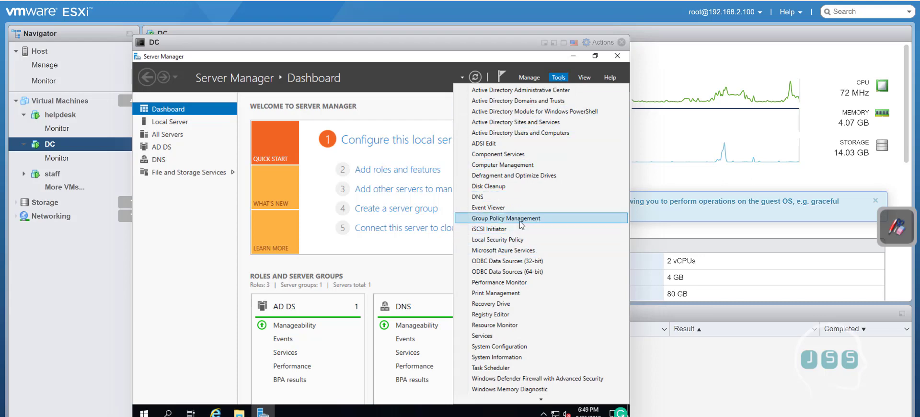
{"action": "left_click", "coordinate": [577, 60]}
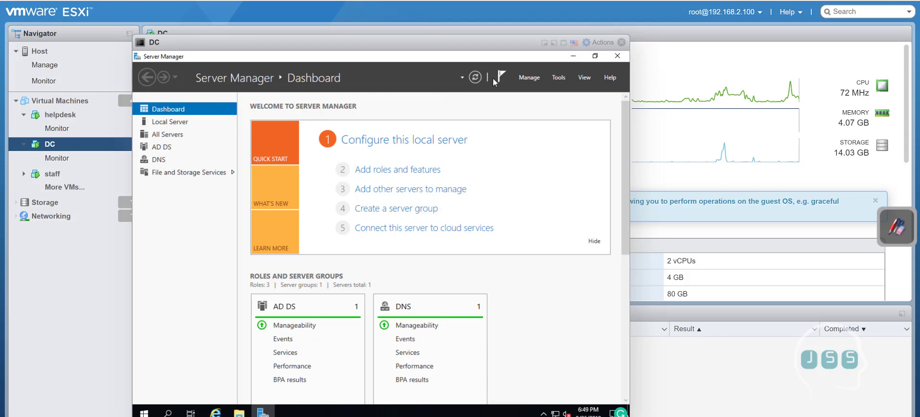
{"action": "left_click", "coordinate": [573, 55]}
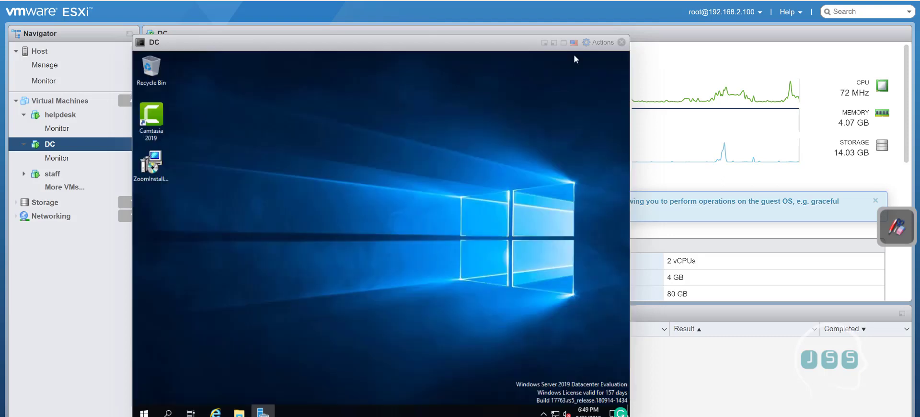
{"action": "left_click", "coordinate": [162, 173]}
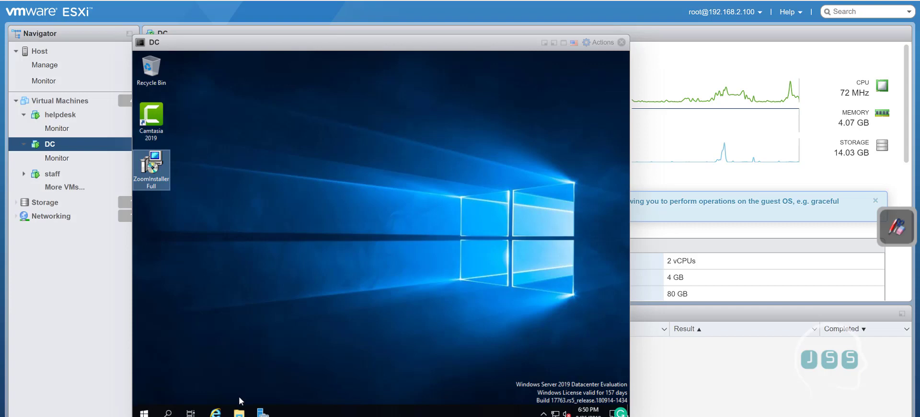
Create a new folder named deploy3 in Documents
{"action": "left_click", "coordinate": [239, 412]}
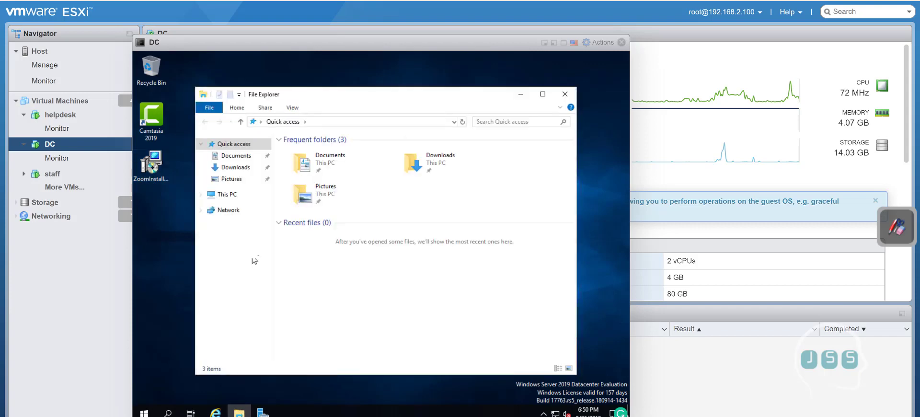
{"action": "left_click", "coordinate": [235, 156]}
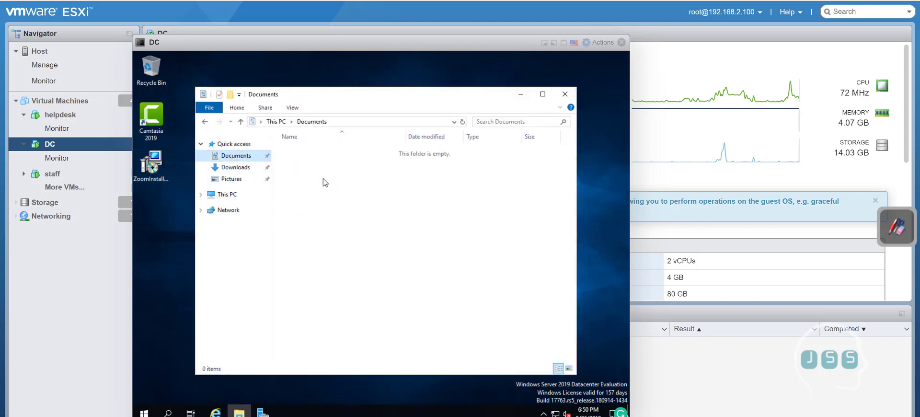
{"action": "right_click", "coordinate": [329, 176]}
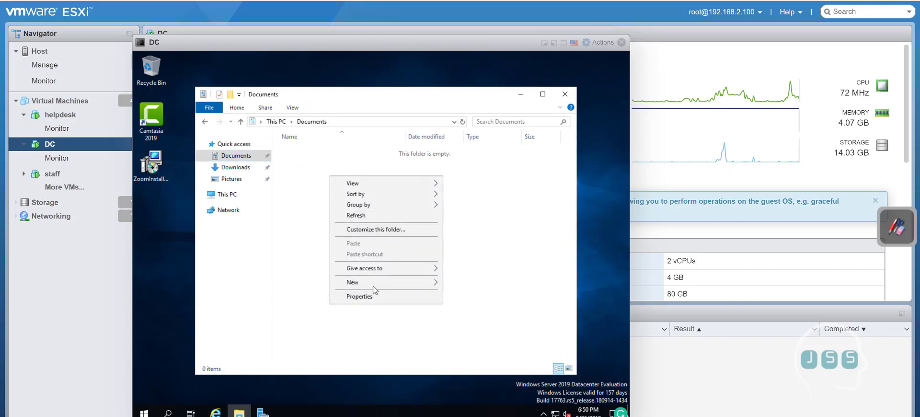
{"action": "mouse_move", "coordinate": [373, 285]}
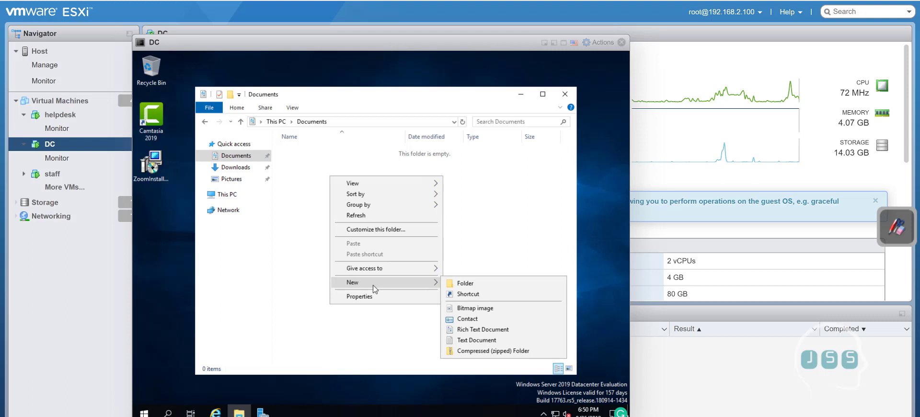
{"action": "left_click", "coordinate": [451, 285]}
{"action": "type", "text": "deploy3"}
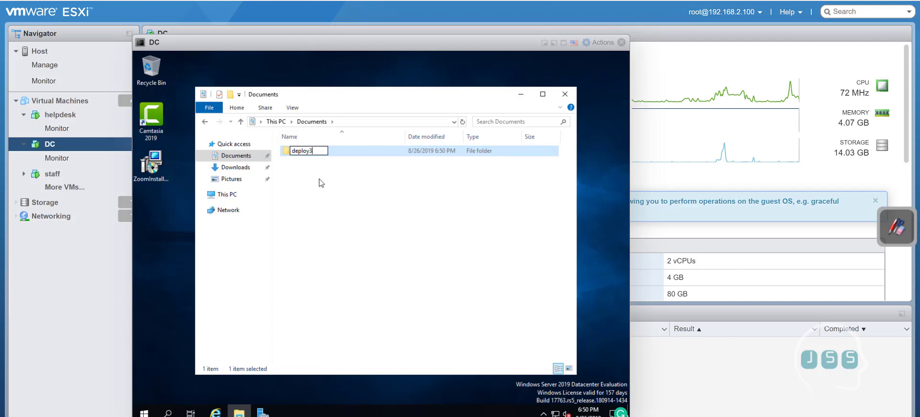
{"action": "left_click", "coordinate": [319, 179]}
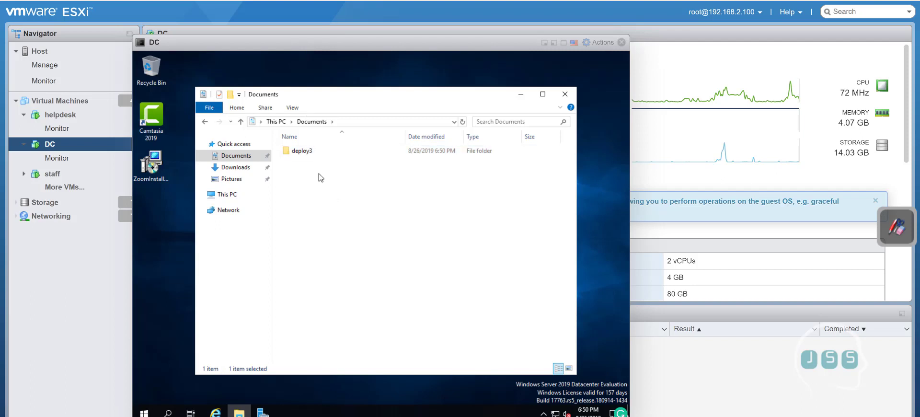
Turn on advanced sharing for the deploy3 folder, keeping deploy3 as the share name
{"action": "right_click", "coordinate": [307, 150]}
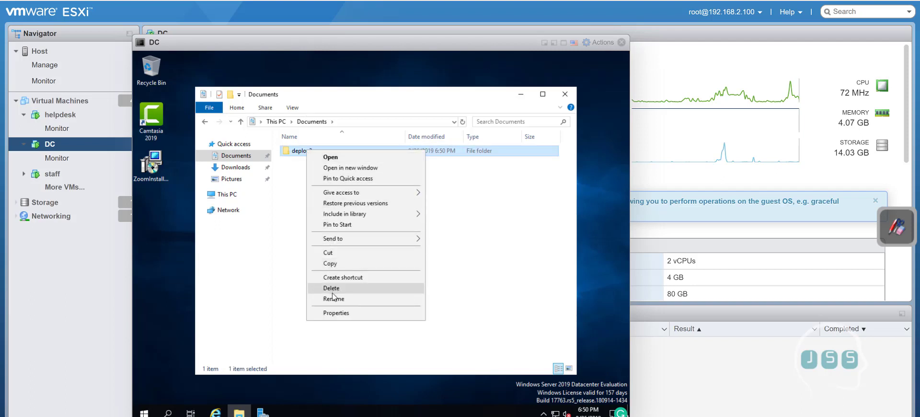
{"action": "left_click", "coordinate": [334, 313]}
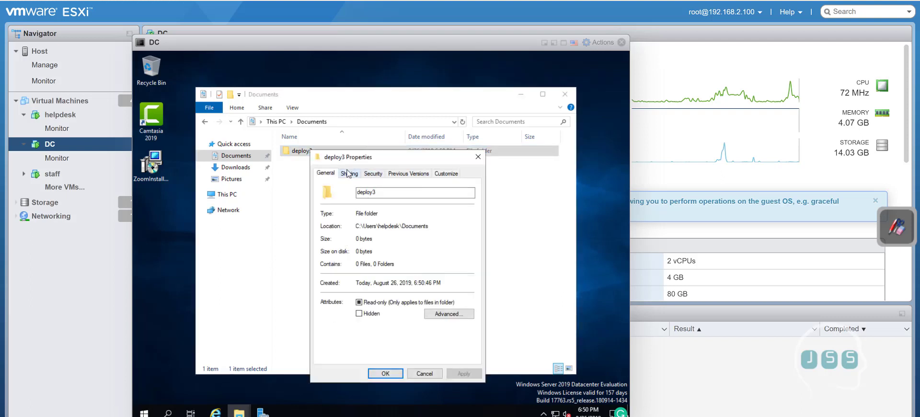
{"action": "left_click", "coordinate": [349, 174]}
{"action": "left_click", "coordinate": [361, 290]}
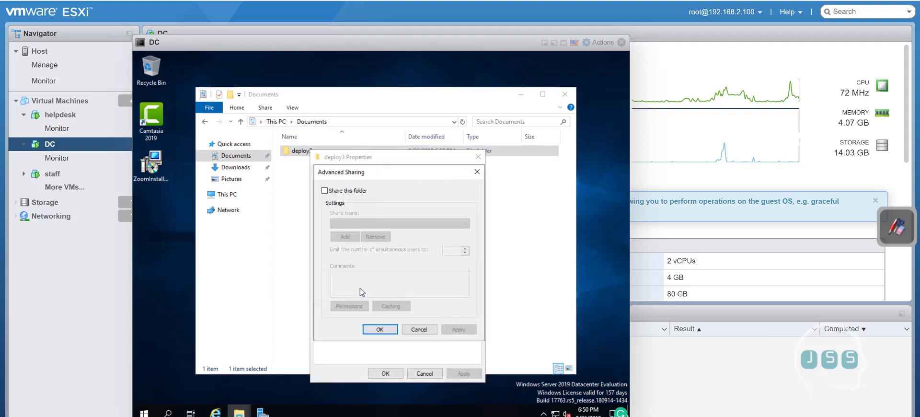
{"action": "left_click", "coordinate": [346, 192]}
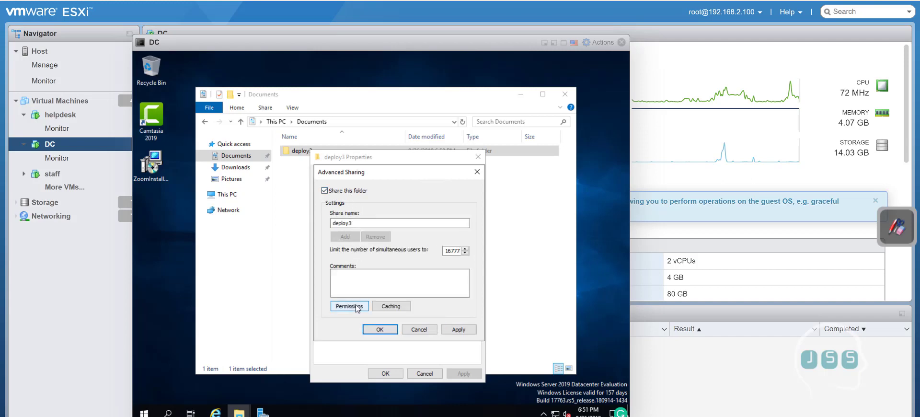
Allow Everyone Full Control in the deploy3 share permissions
{"action": "left_click", "coordinate": [349, 305]}
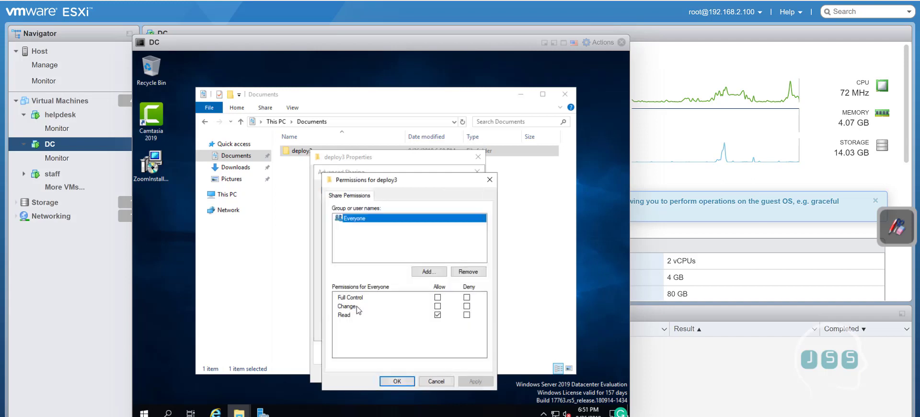
{"action": "left_click", "coordinate": [438, 297]}
{"action": "left_click", "coordinate": [466, 381]}
Add the Domain Users group to the deploy3 share permissions and allow it Full Control
{"action": "left_click", "coordinate": [429, 271]}
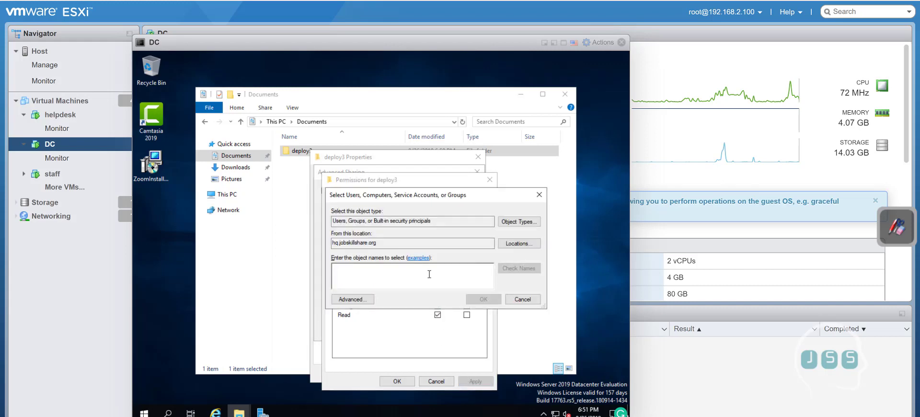
{"action": "type", "text": "domain"}
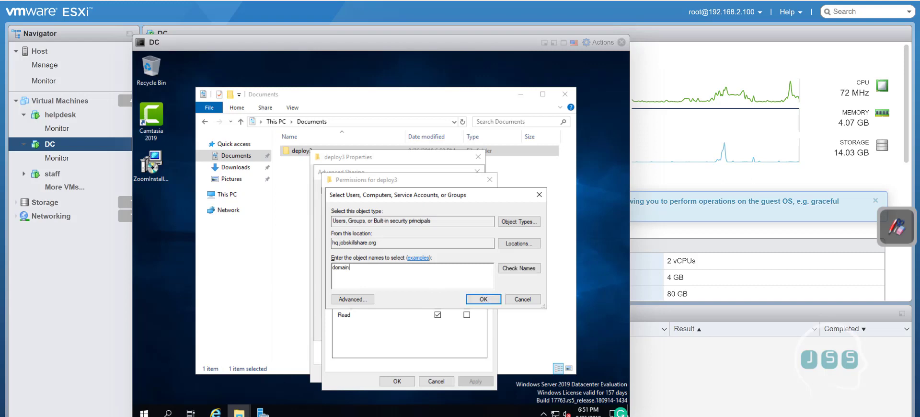
{"action": "type", "text": " users"}
{"action": "key", "text": "Return"}
{"action": "left_click", "coordinate": [437, 298]}
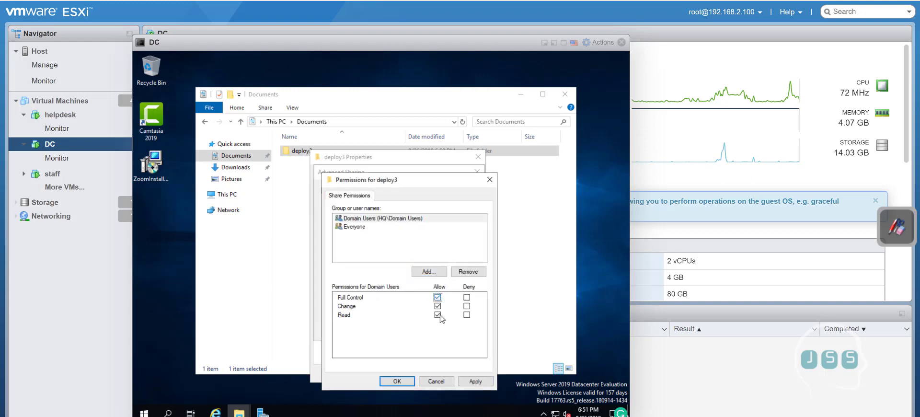
{"action": "left_click", "coordinate": [467, 381]}
Add the help desk account to the share permissions with Full Control and save the folder's advanced sharing settings
{"action": "left_click", "coordinate": [423, 271]}
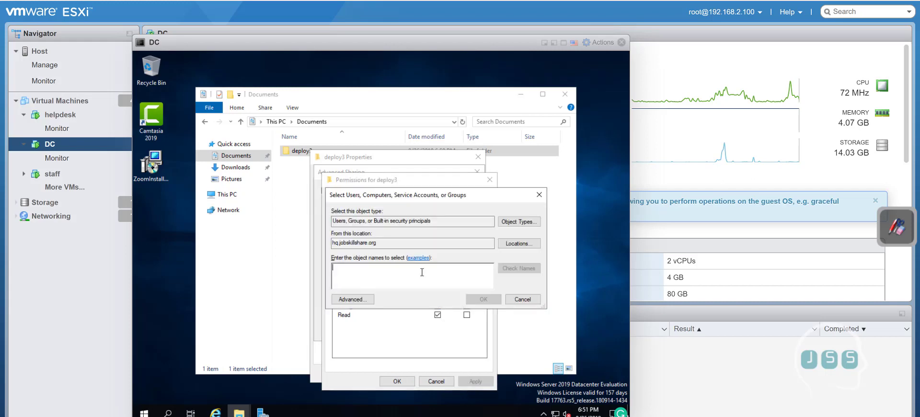
{"action": "type", "text": "helpde"}
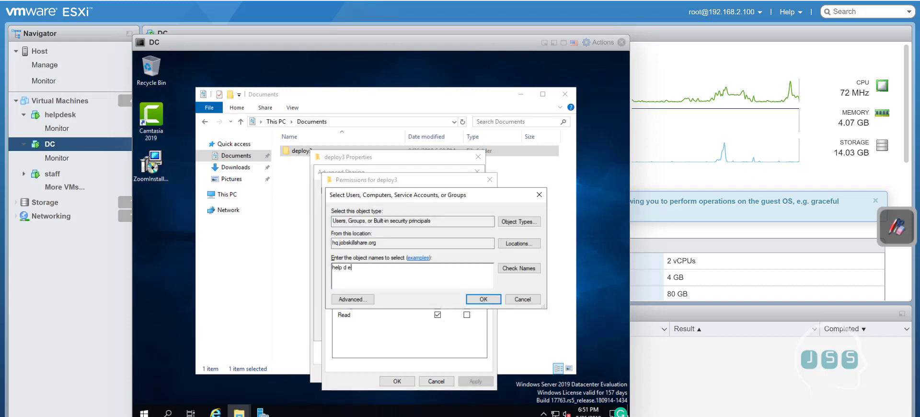
{"action": "type", "text": "sk"}
{"action": "left_click", "coordinate": [473, 300]}
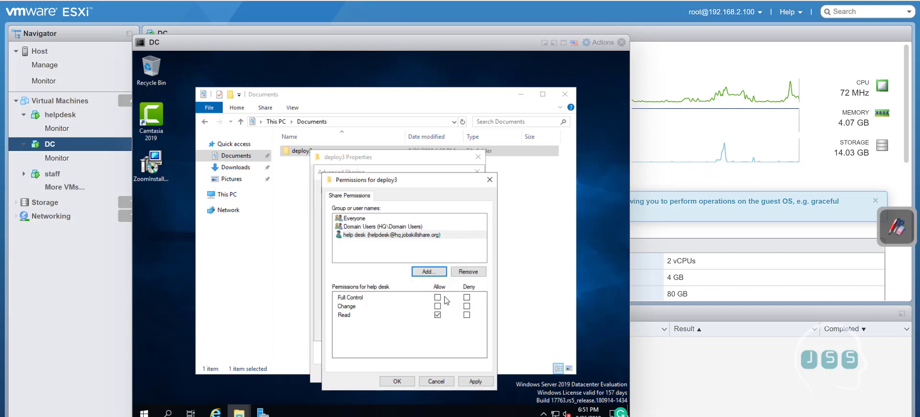
{"action": "left_click", "coordinate": [438, 298]}
{"action": "left_click", "coordinate": [475, 382]}
{"action": "left_click", "coordinate": [397, 382]}
{"action": "left_click", "coordinate": [459, 330]}
{"action": "left_click", "coordinate": [384, 331]}
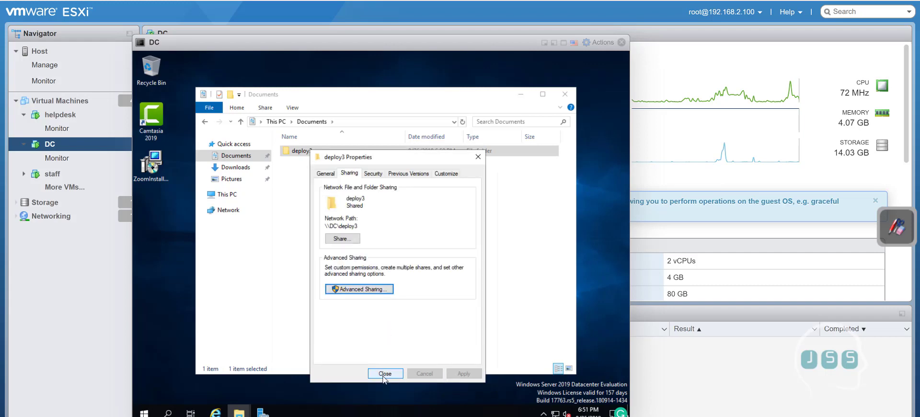
Copy the shared folder's network path \\DC\deploy3 from its properties
{"action": "left_click_drag", "start_coordinate": [364, 226], "coordinate": [325, 224]}
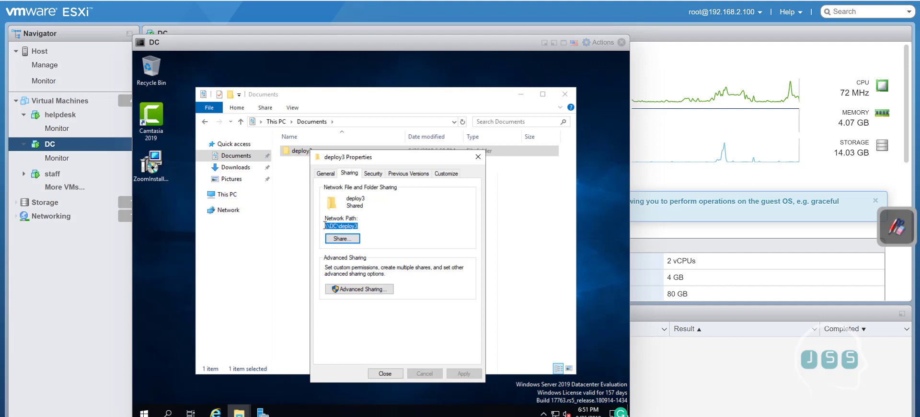
{"action": "right_click", "coordinate": [330, 225]}
{"action": "left_click", "coordinate": [356, 259]}
Open Group Policy Management from Server Manager, maximized, and expand the forest tree down to the hq.jobskillshare.org domain's contents
{"action": "left_click", "coordinate": [262, 412]}
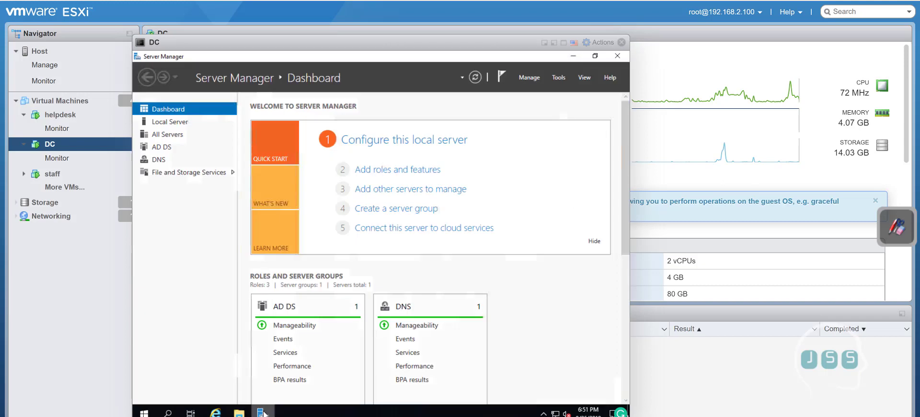
{"action": "left_click", "coordinate": [564, 79]}
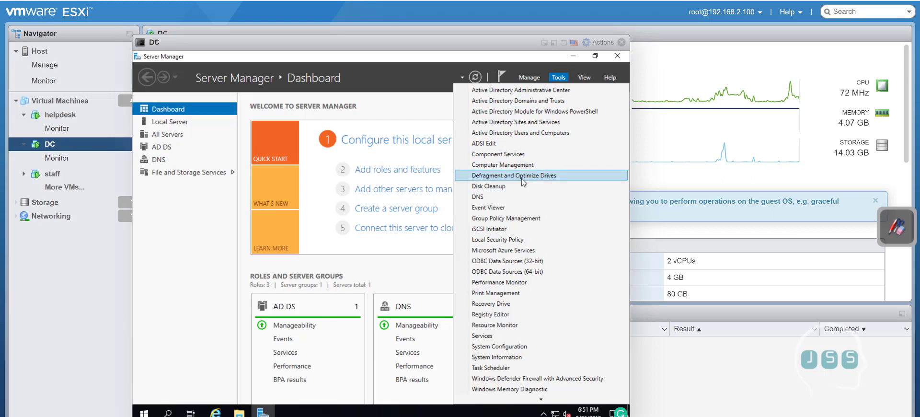
{"action": "left_click", "coordinate": [520, 219]}
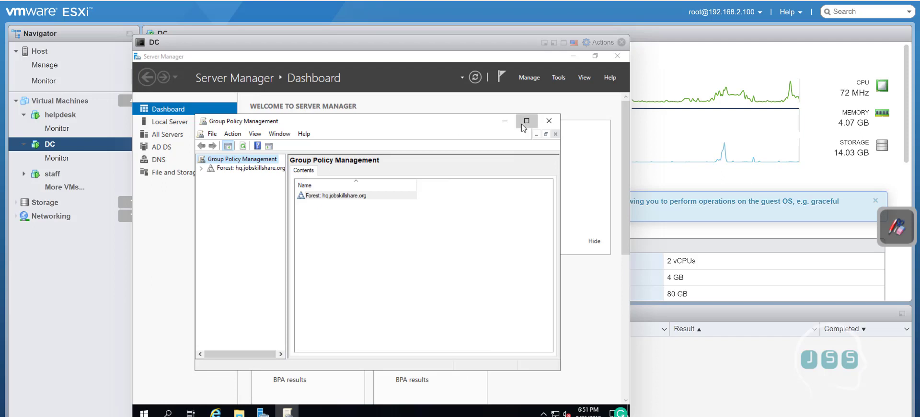
{"action": "left_click", "coordinate": [526, 121]}
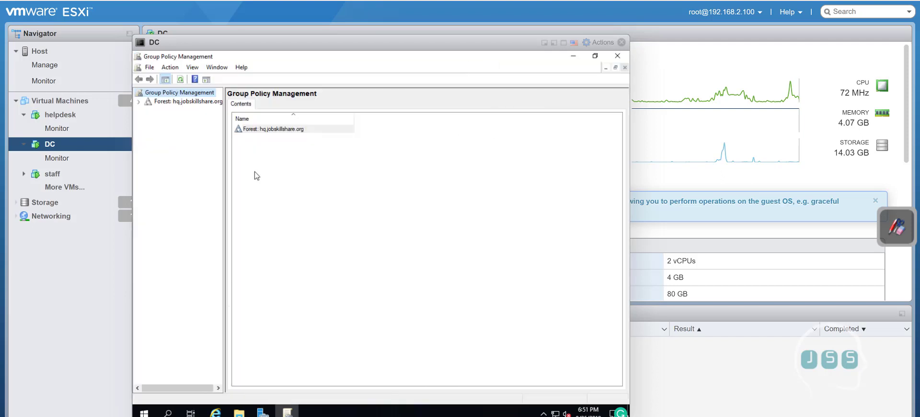
{"action": "left_click", "coordinate": [139, 102]}
{"action": "left_click", "coordinate": [147, 111]}
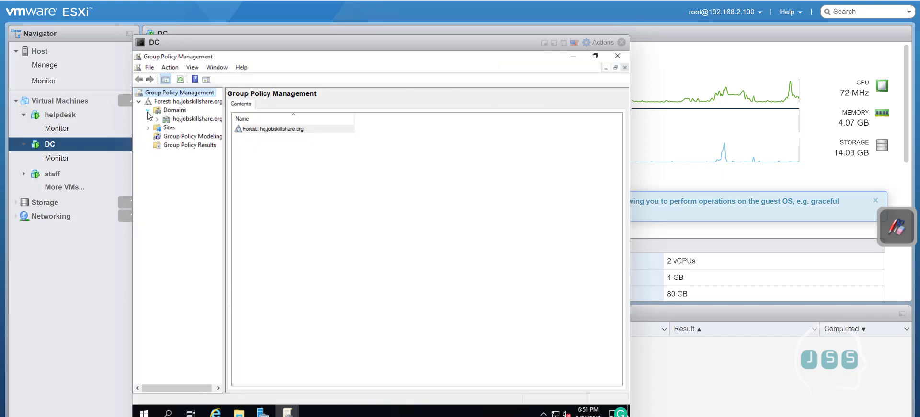
{"action": "left_click", "coordinate": [157, 119]}
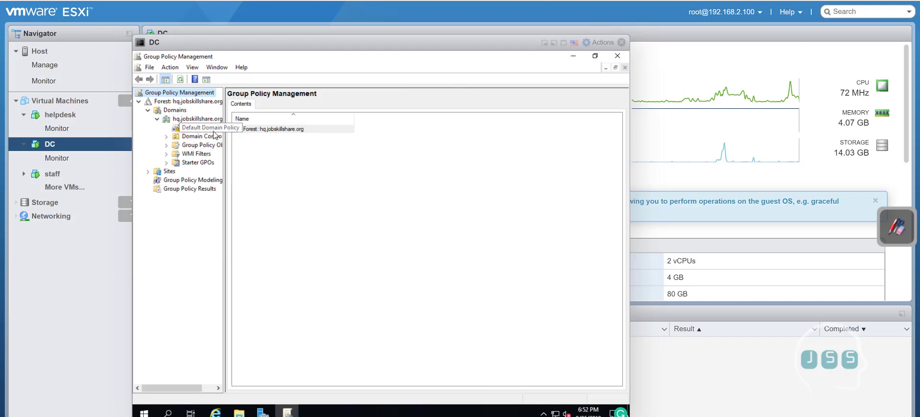
{"action": "left_click_drag", "start_coordinate": [225, 137], "coordinate": [282, 138]}
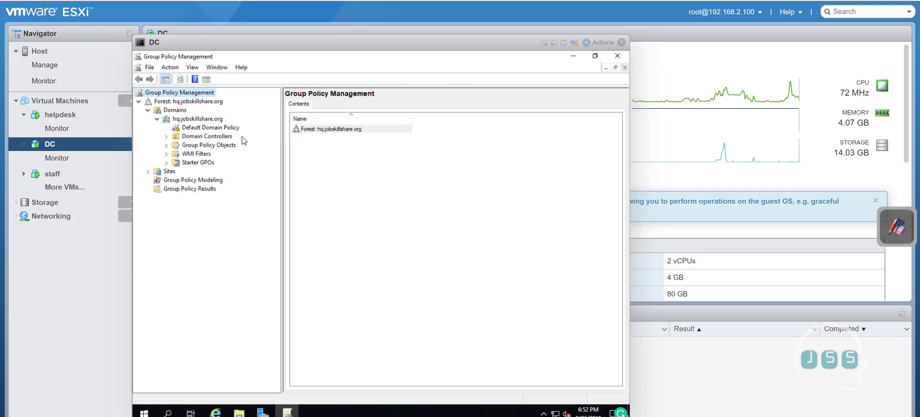
Open the Default Domain Policy for editing and expand Software Settings under the Computer Configuration policies
{"action": "right_click", "coordinate": [190, 127]}
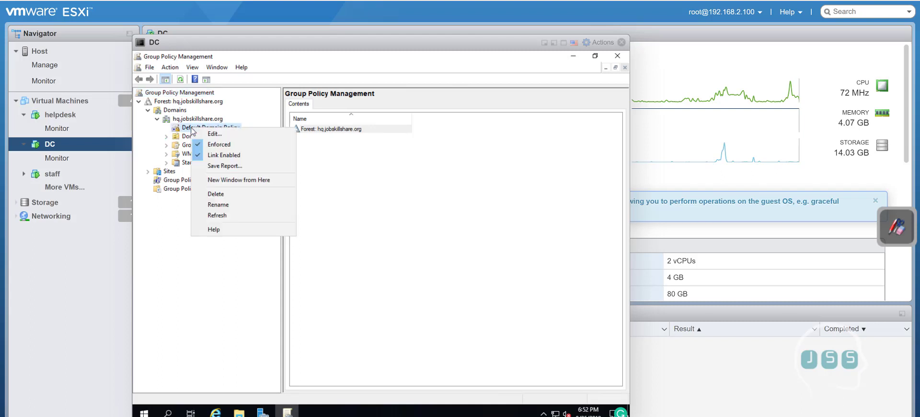
{"action": "left_click", "coordinate": [209, 132]}
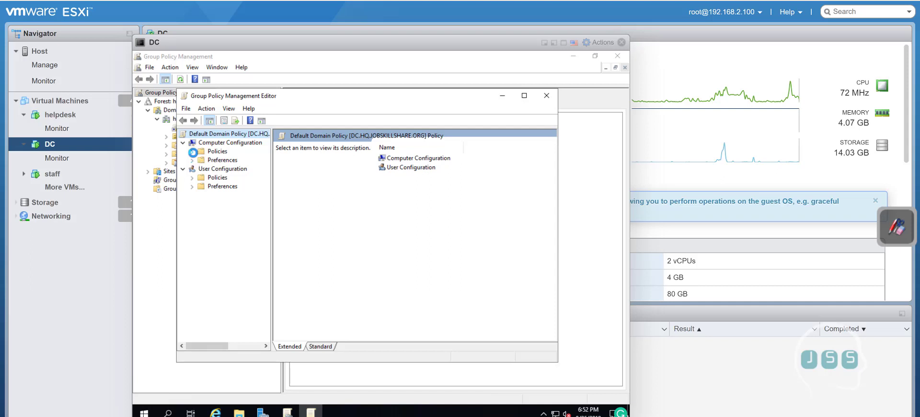
{"action": "left_click", "coordinate": [192, 151]}
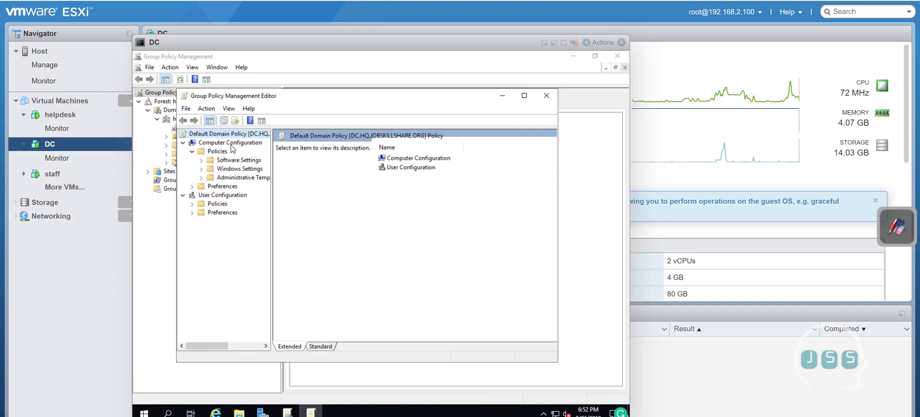
{"action": "left_click", "coordinate": [202, 160]}
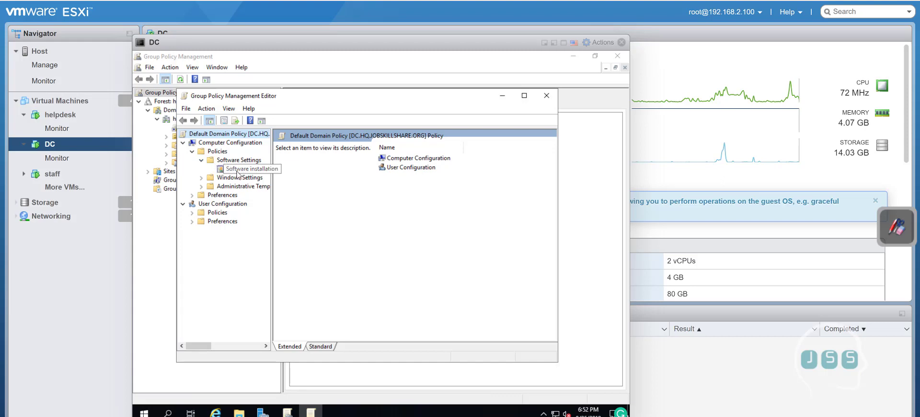
Start a new software installation package under Computer Configuration and browse to the network share \\DC\deploy3\ for its installer
{"action": "left_click", "coordinate": [237, 171]}
{"action": "right_click", "coordinate": [329, 180]}
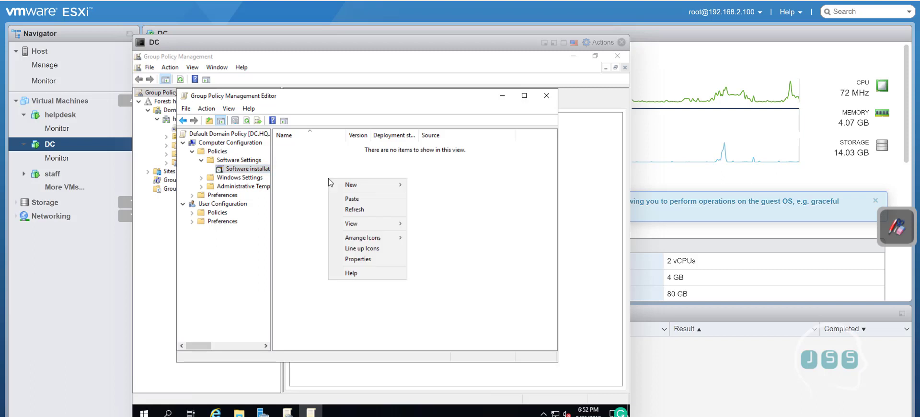
{"action": "mouse_move", "coordinate": [397, 187]}
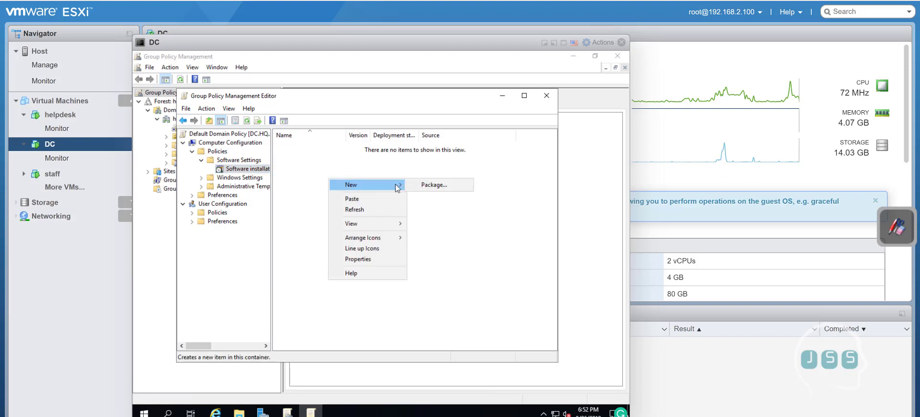
{"action": "left_click", "coordinate": [421, 185]}
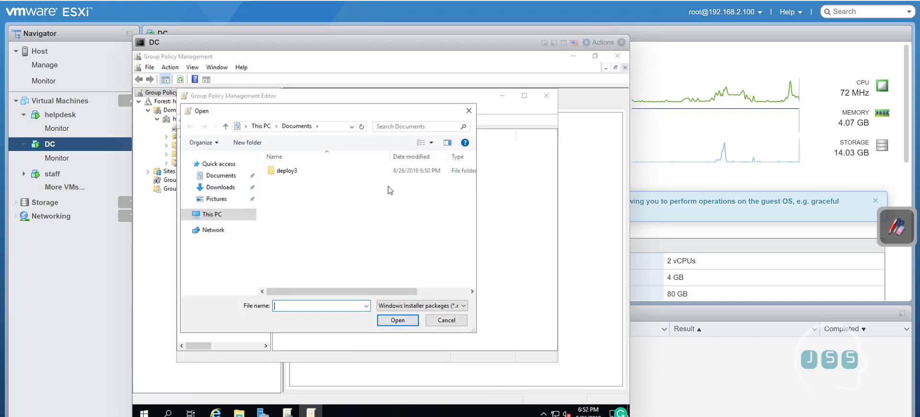
{"action": "left_click", "coordinate": [340, 131]}
{"action": "left_click", "coordinate": [291, 129]}
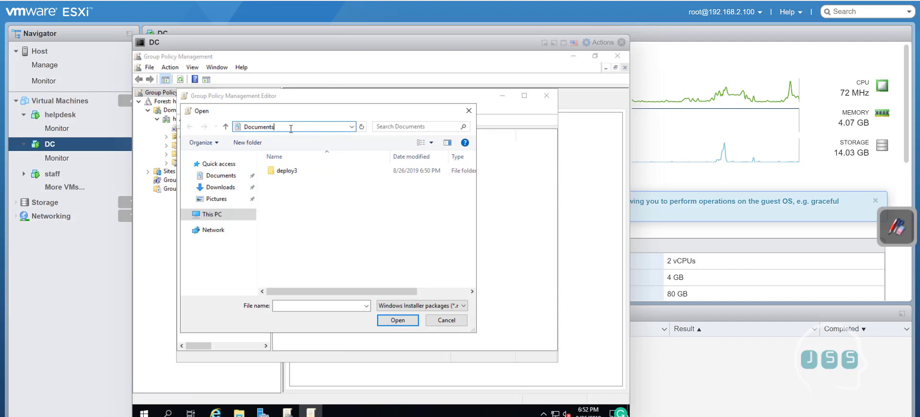
{"action": "left_click_drag", "start_coordinate": [298, 129], "coordinate": [239, 123]}
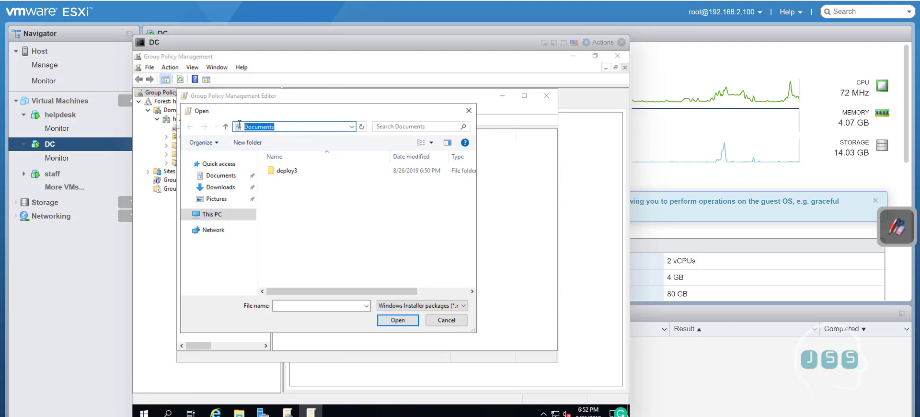
{"action": "right_click", "coordinate": [265, 126]}
{"action": "left_click", "coordinate": [291, 170]}
{"action": "type", "text": "\\\\DC\\deploy3\\"}
{"action": "key", "text": "Return"}
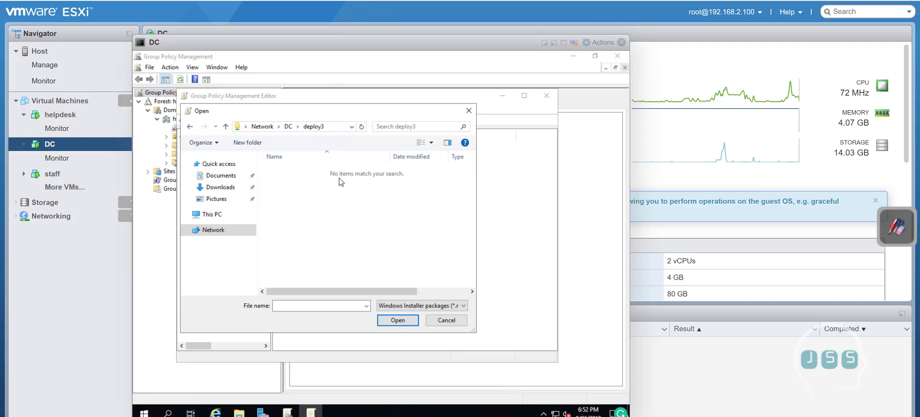
Reveal the desktop and copy the Zoom installer from it into the deploy3 network share in the package browser
{"action": "left_click", "coordinate": [238, 411]}
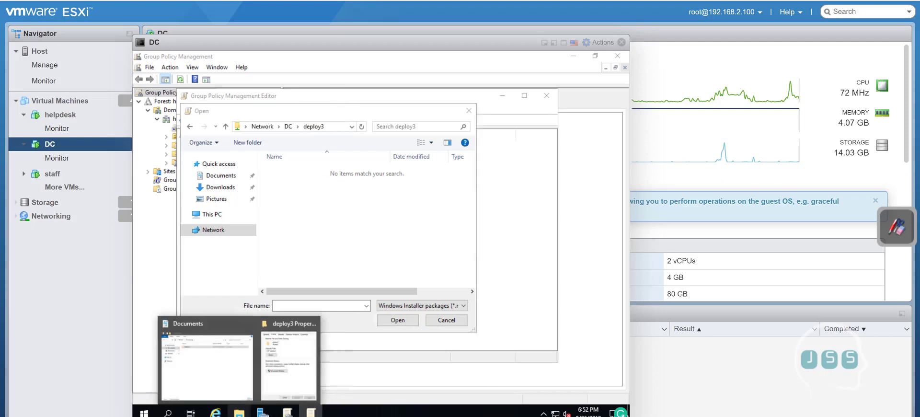
{"action": "left_click", "coordinate": [572, 56]}
{"action": "left_click", "coordinate": [262, 66]}
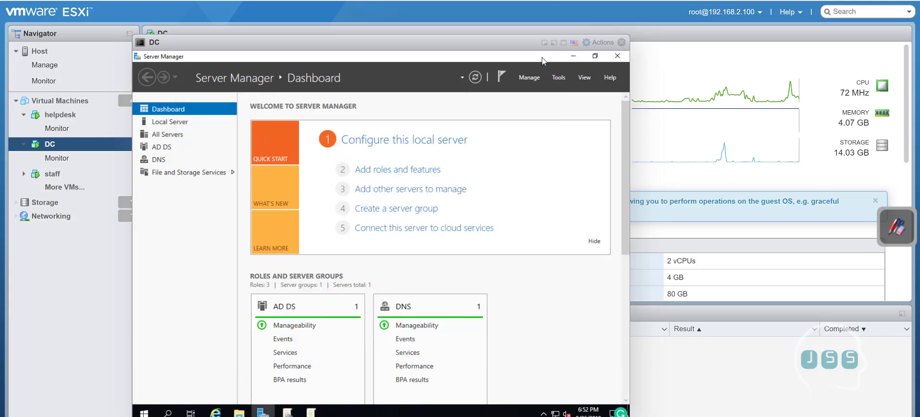
{"action": "left_click", "coordinate": [574, 56]}
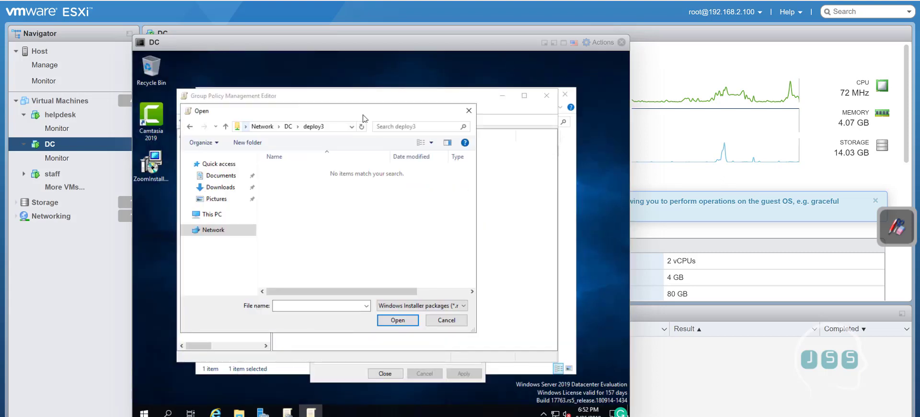
{"action": "right_click", "coordinate": [160, 167]}
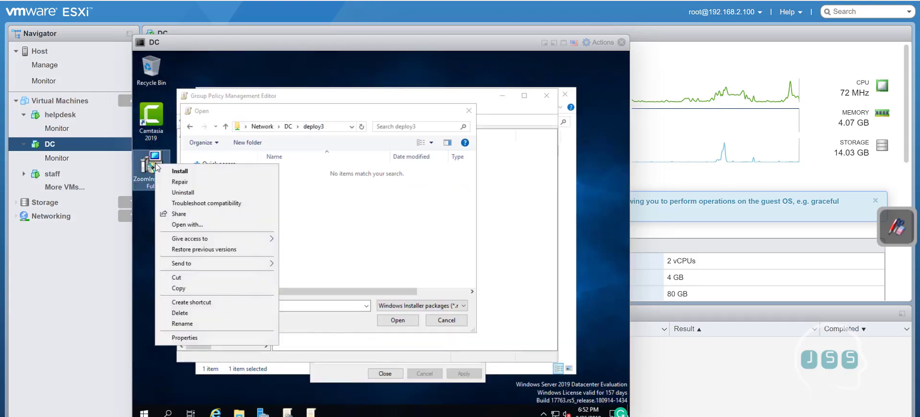
{"action": "left_click", "coordinate": [197, 291]}
{"action": "right_click", "coordinate": [309, 226]}
{"action": "left_click", "coordinate": [333, 277]}
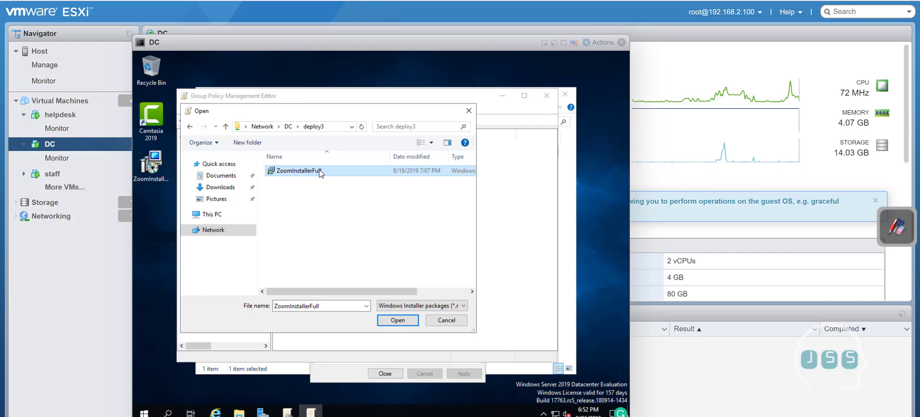
Add ZoomInstallerFull from the share as the package, using the Assigned deployment method
{"action": "double_click", "coordinate": [319, 171]}
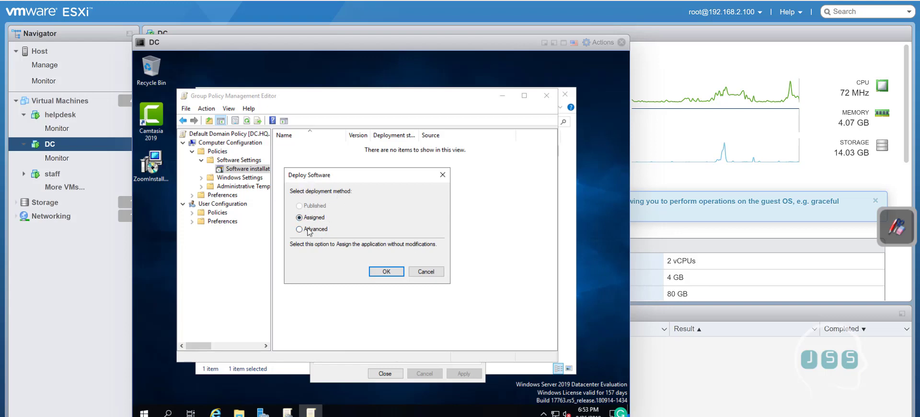
{"action": "left_click", "coordinate": [377, 273]}
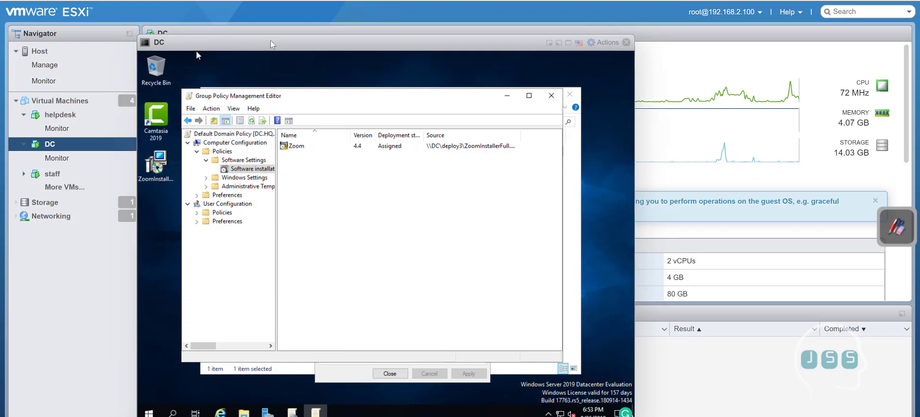
Move the DC console aside and open a browser console for the helpdesk virtual machine
{"action": "left_click_drag", "start_coordinate": [192, 48], "coordinate": [317, 43]}
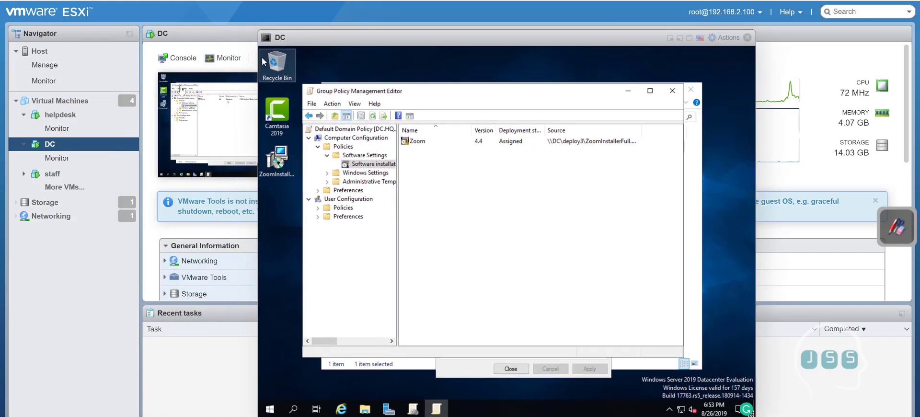
{"action": "left_click", "coordinate": [98, 115]}
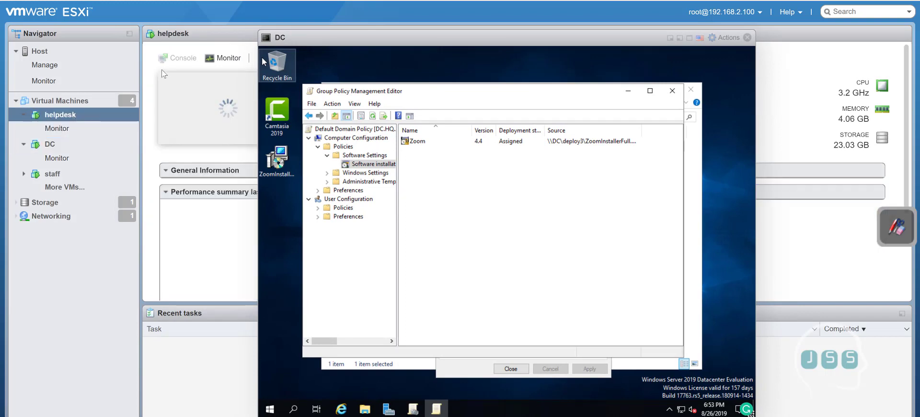
{"action": "left_click", "coordinate": [184, 66]}
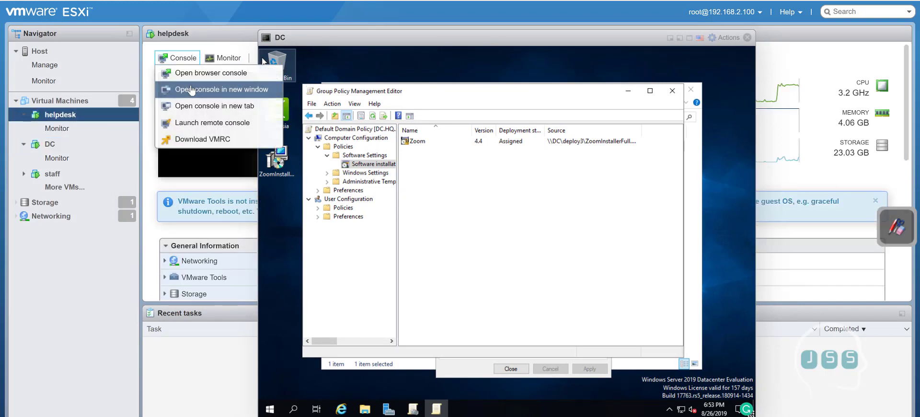
{"action": "left_click", "coordinate": [193, 77]}
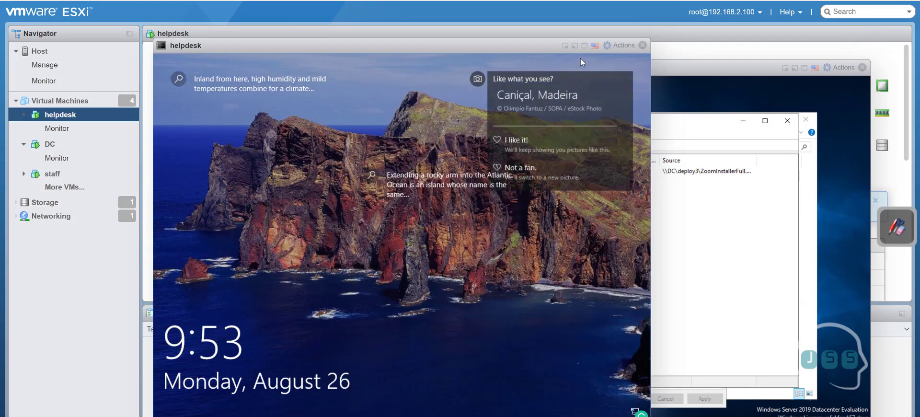
{"action": "left_click", "coordinate": [622, 45]}
{"action": "mouse_move", "coordinate": [650, 147]}
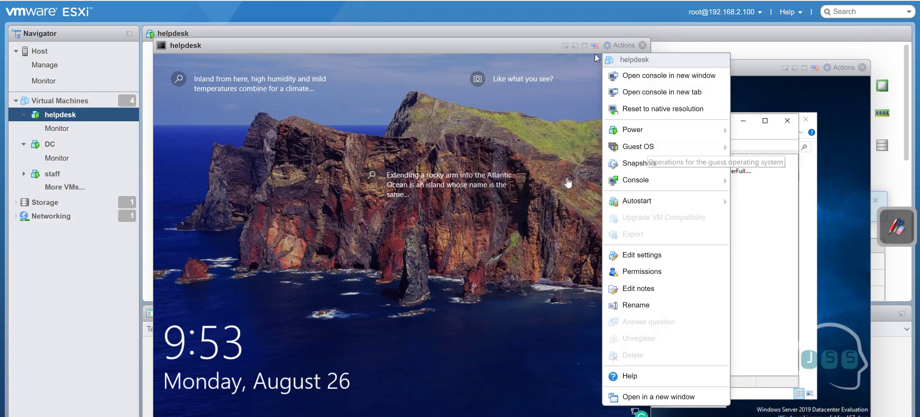
Unlock the helpdesk machine by signing in with the help desk account's password
{"action": "mouse_move", "coordinate": [561, 183]}
{"action": "left_click", "coordinate": [378, 183]}
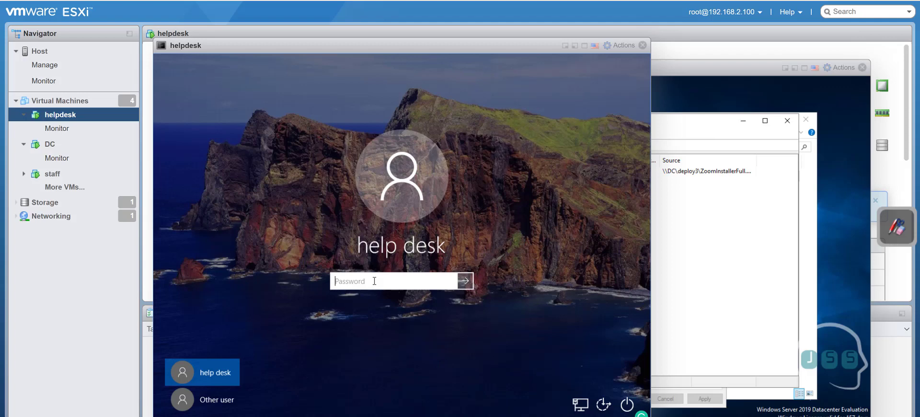
{"action": "type", "text": "••••••••••"}
{"action": "key", "text": "Return"}
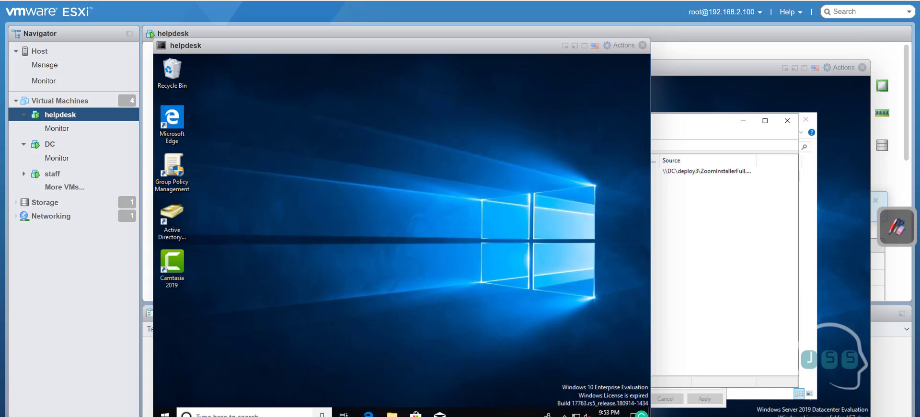
Run gpupdate /force in Command Prompt on the helpdesk machine and accept the restart with Y
{"action": "left_click", "coordinate": [266, 415]}
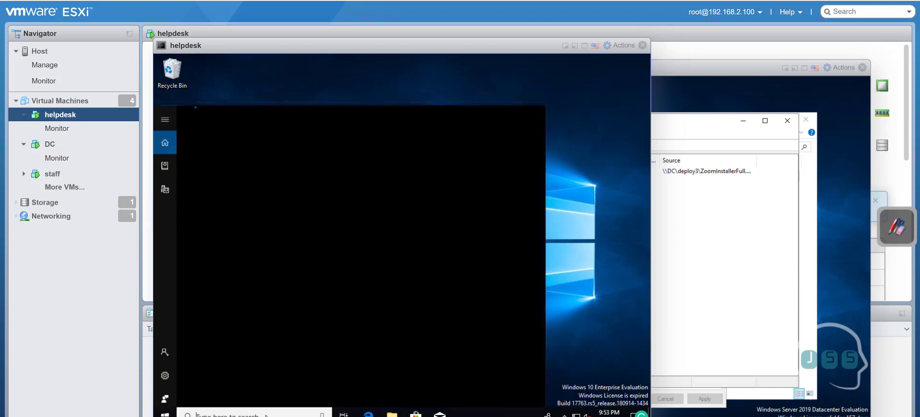
{"action": "type", "text": "cm"}
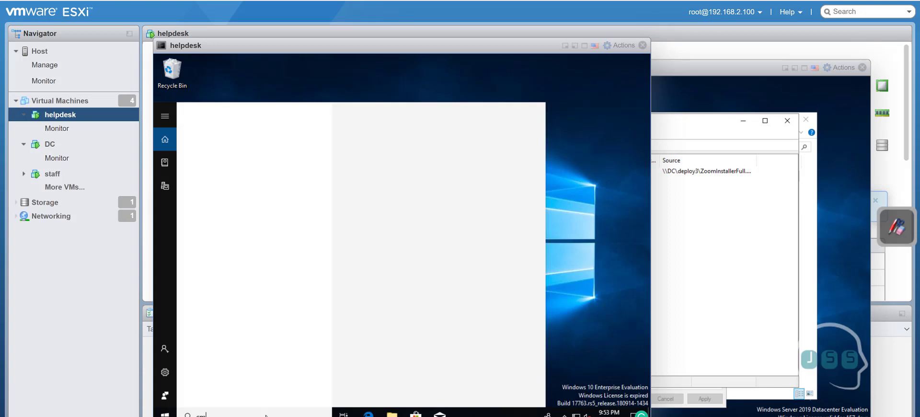
{"action": "type", "text": "d"}
{"action": "left_click", "coordinate": [338, 250]}
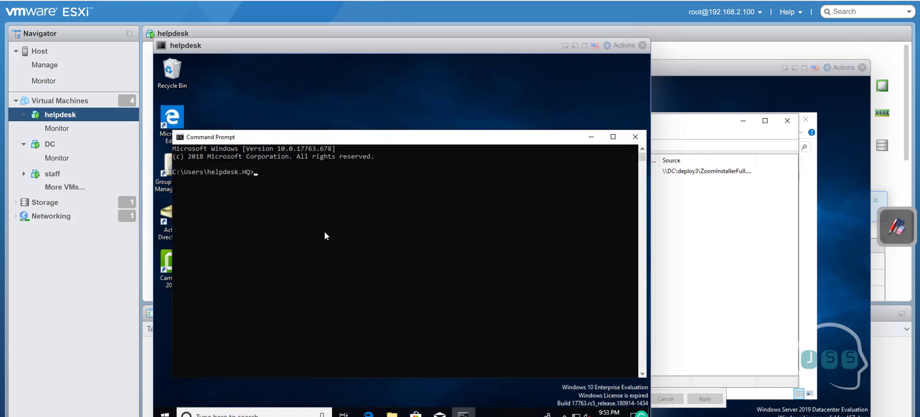
{"action": "type", "text": "gpupdate /force"}
{"action": "key", "text": "Return"}
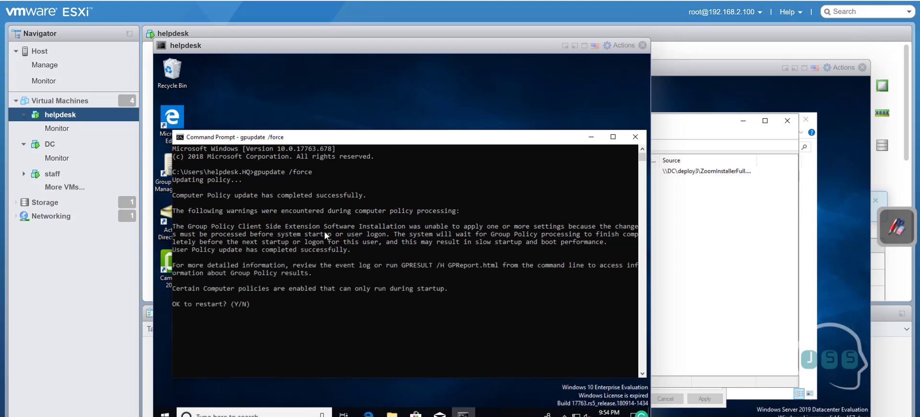
{"action": "type", "text": "Y"}
{"action": "key", "text": "Return"}
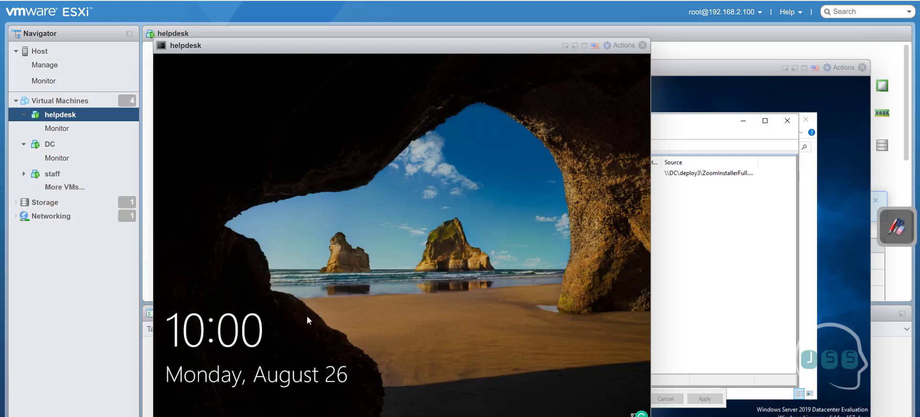
Sign back in to the restarted helpdesk machine with the help desk account's password
{"action": "left_click", "coordinate": [318, 278]}
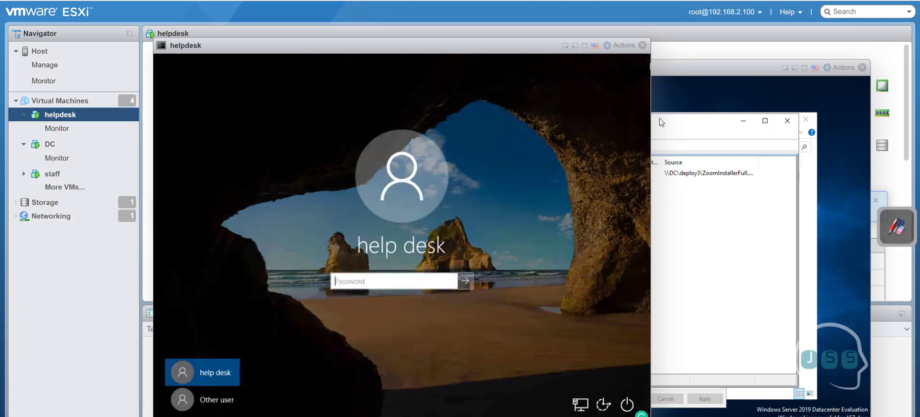
{"action": "type", "text": "*********"}
{"action": "key", "text": "Return"}
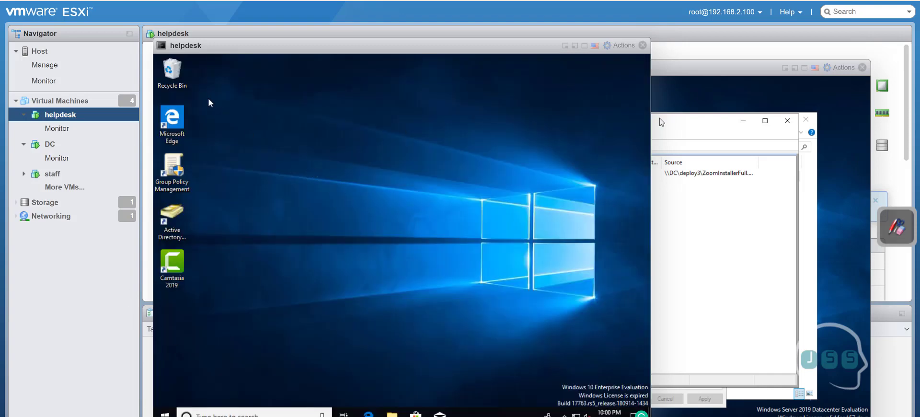
Open Event Viewer on the helpdesk machine, maximize it and expand Windows Logs
{"action": "double_click", "coordinate": [187, 110]}
{"action": "left_click", "coordinate": [197, 414]}
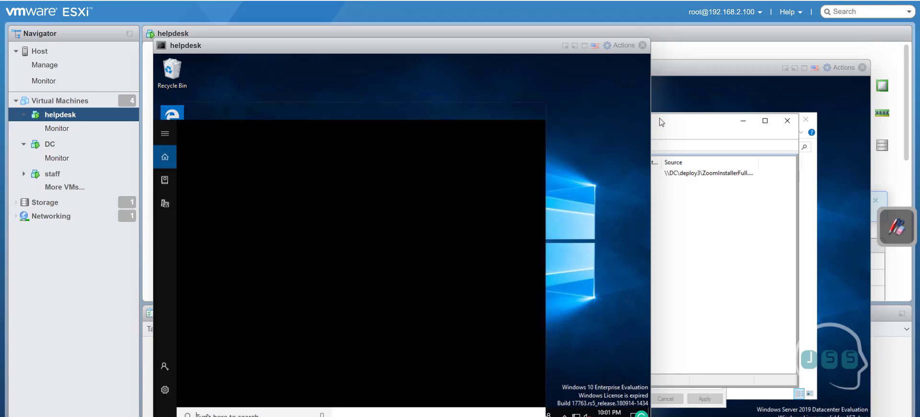
{"action": "type", "text": "cmd"}
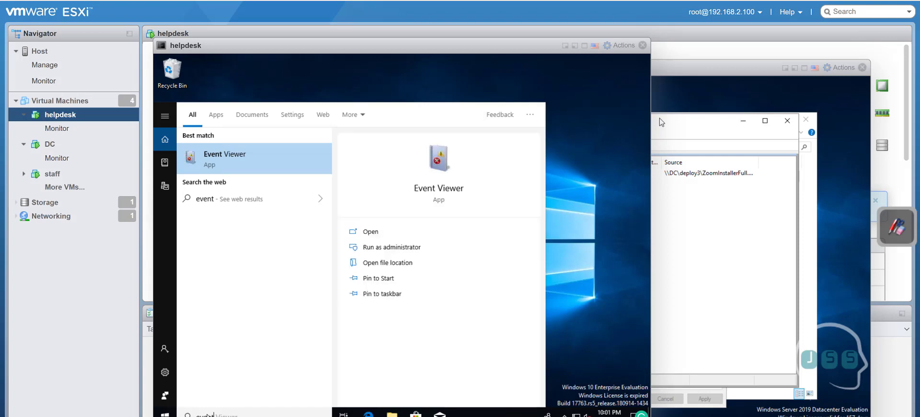
{"action": "left_click", "coordinate": [252, 167]}
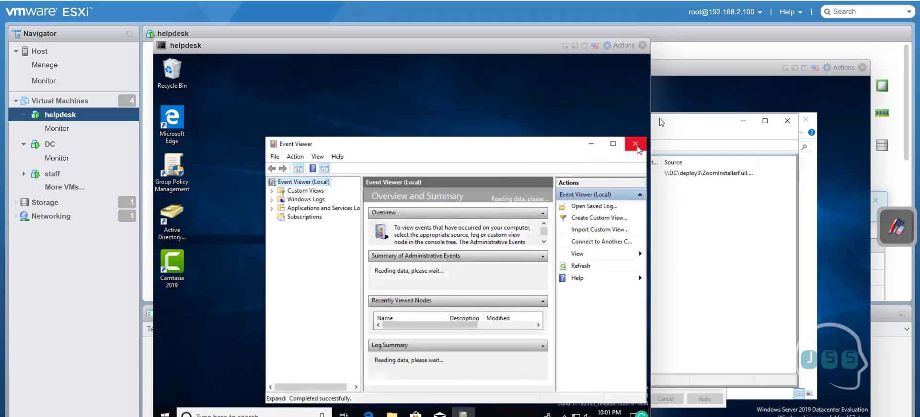
{"action": "left_click", "coordinate": [613, 143]}
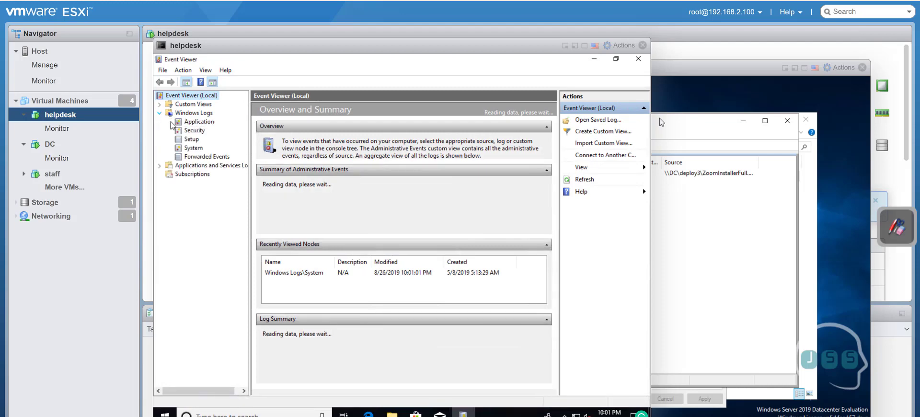
Check the Application and System logs and view the details of the LSA (LsaSrv) warning with event ID 6038
{"action": "left_click", "coordinate": [191, 125]}
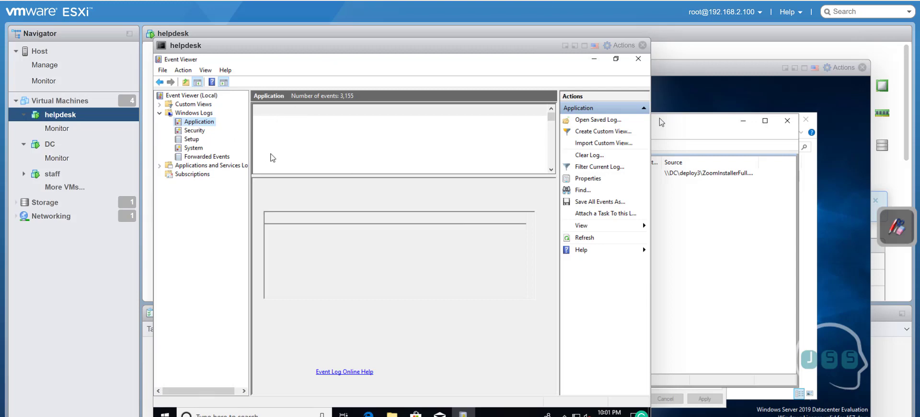
{"action": "left_click", "coordinate": [194, 148]}
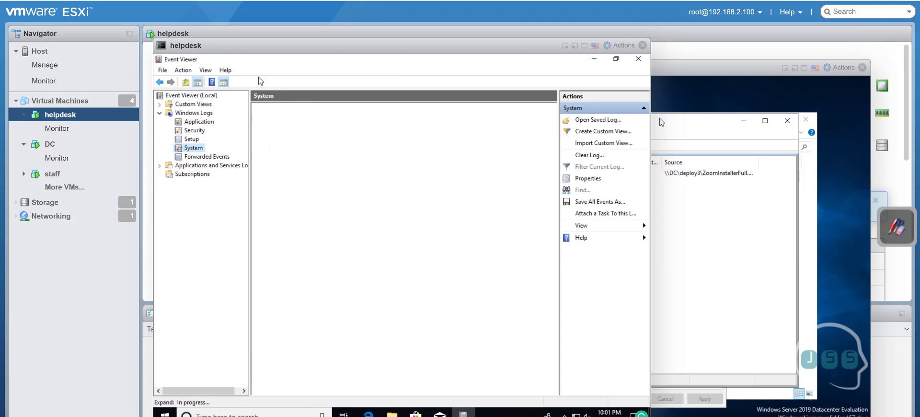
{"action": "mouse_move", "coordinate": [237, 46]}
{"action": "left_mouse_down"}
{"action": "mouse_move", "coordinate": [307, 114]}
{"action": "mouse_move", "coordinate": [249, 66]}
{"action": "mouse_move", "coordinate": [243, 46]}
{"action": "left_mouse_up"}
{"action": "scroll", "coordinate": [314, 128], "scroll_direction": "down", "scroll_amount": 2}
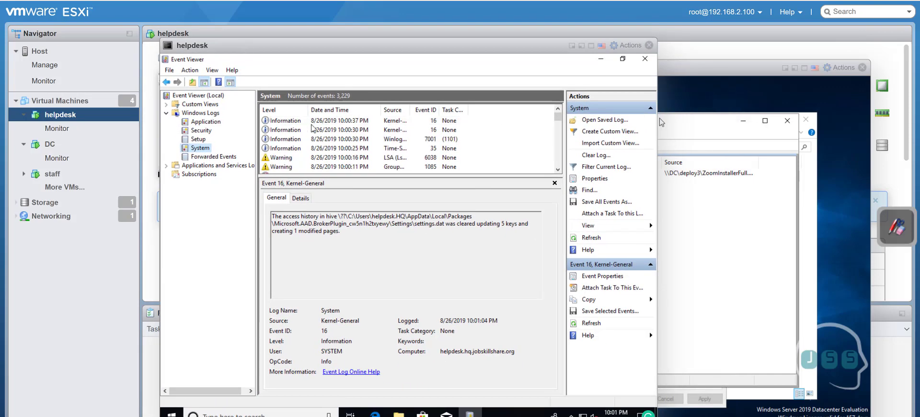
{"action": "left_click", "coordinate": [317, 158]}
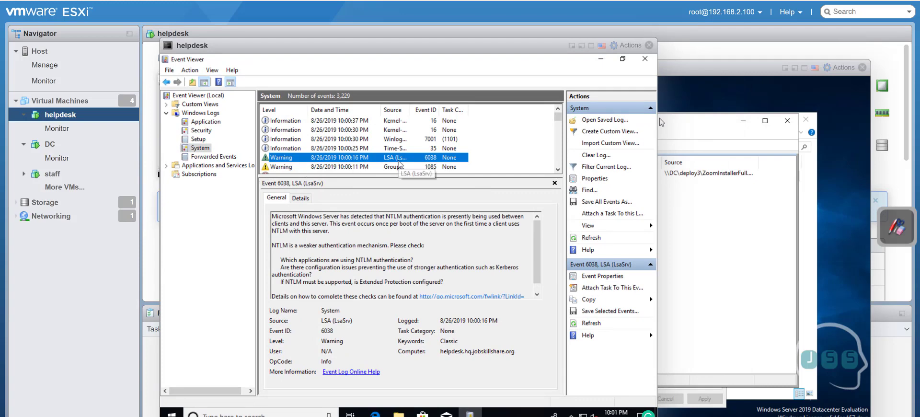
Examine the GroupPolicy warning with event ID 1085, including its error description and DC name in the friendly view of the details
{"action": "left_click", "coordinate": [390, 169]}
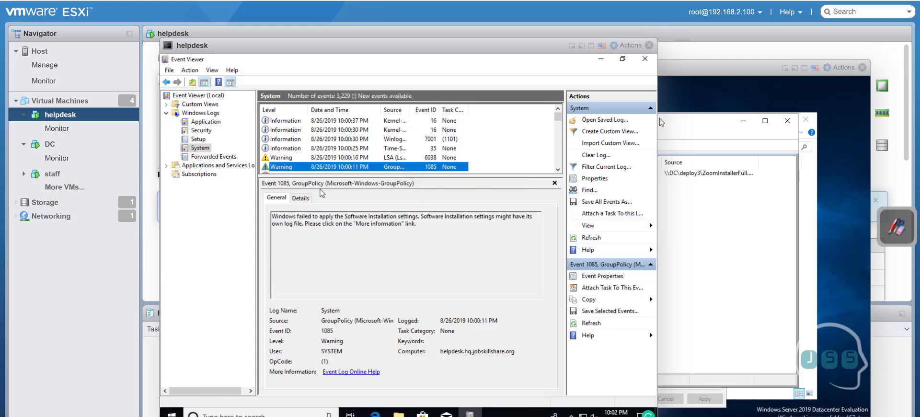
{"action": "left_click_drag", "start_coordinate": [416, 229], "coordinate": [263, 219]}
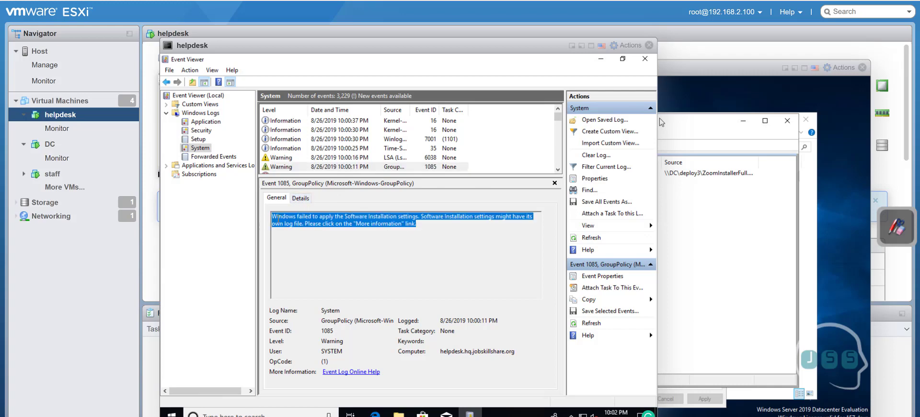
{"action": "left_click", "coordinate": [305, 199]}
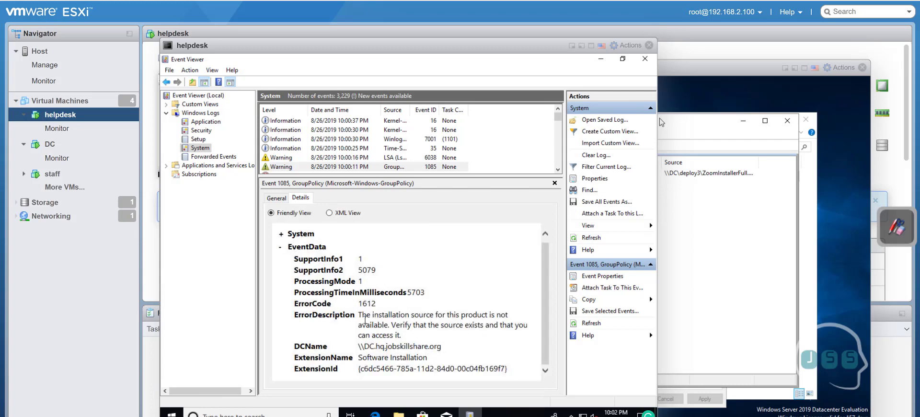
{"action": "left_click_drag", "start_coordinate": [360, 315], "coordinate": [487, 333]}
{"action": "left_click", "coordinate": [392, 328]}
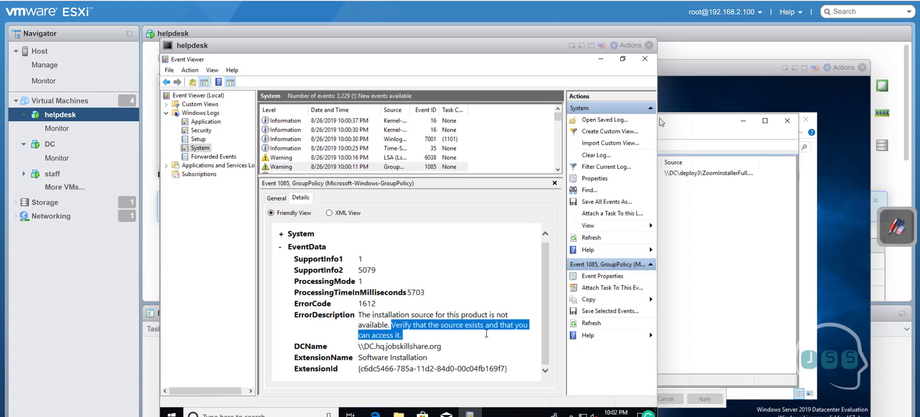
{"action": "left_click", "coordinate": [414, 343]}
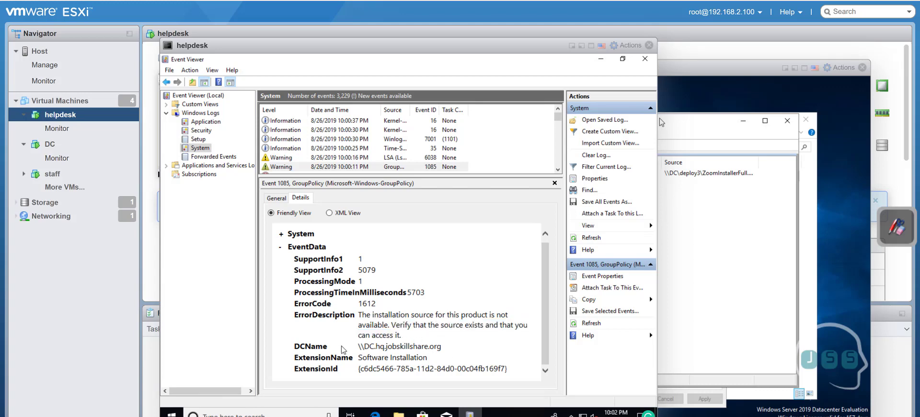
{"action": "left_click_drag", "start_coordinate": [357, 346], "coordinate": [449, 351]}
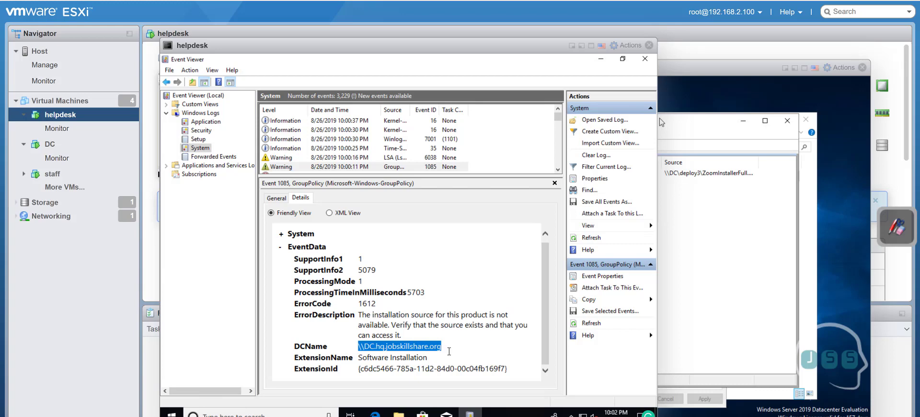
Browse to \\dc\ in File Explorer on the helpdesk machine and check the deploy3 share for the ZoomInstallerFull package and its network path
{"action": "left_click", "coordinate": [399, 414]}
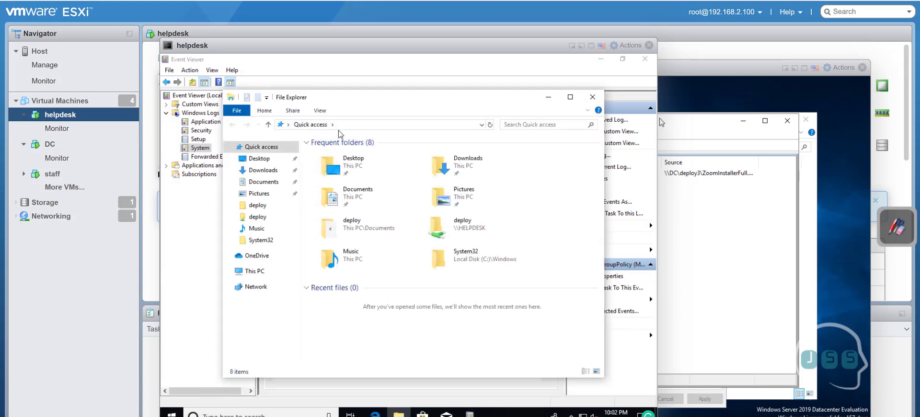
{"action": "left_click", "coordinate": [353, 125]}
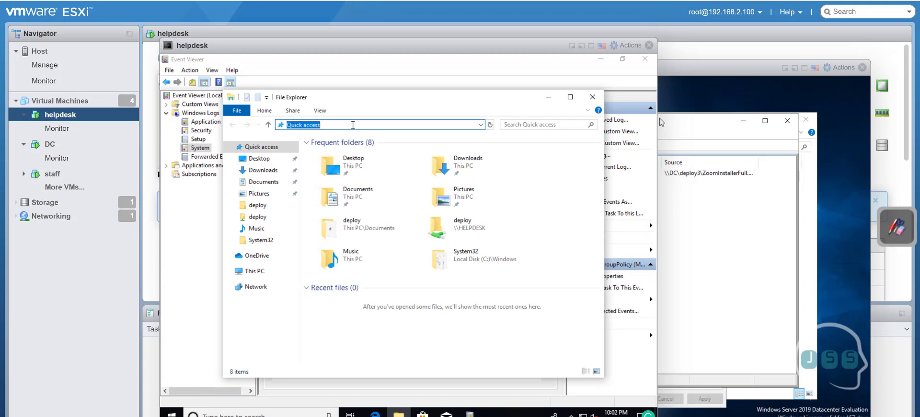
{"action": "type", "text": "\\\\"}
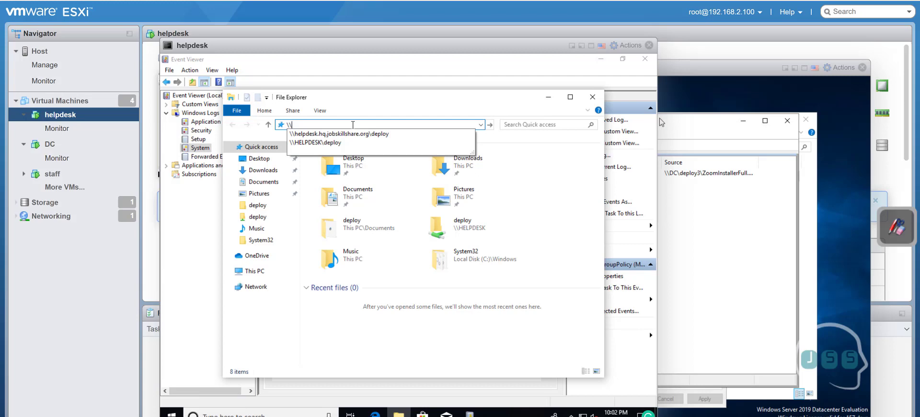
{"action": "type", "text": "dc\\"}
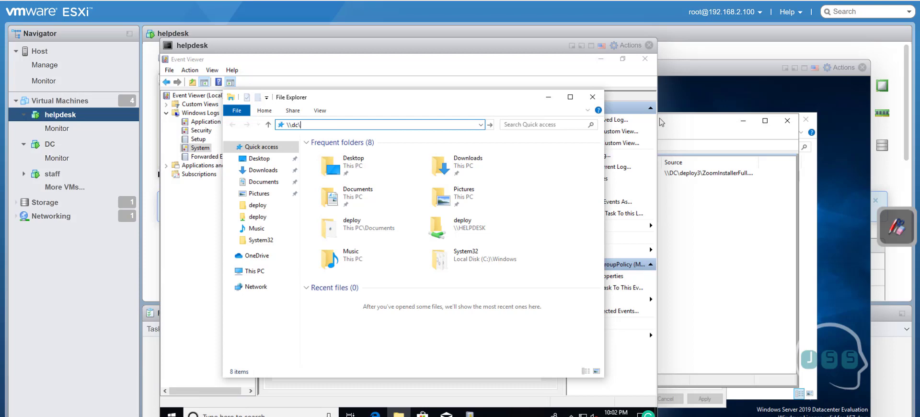
{"action": "key", "text": "Return"}
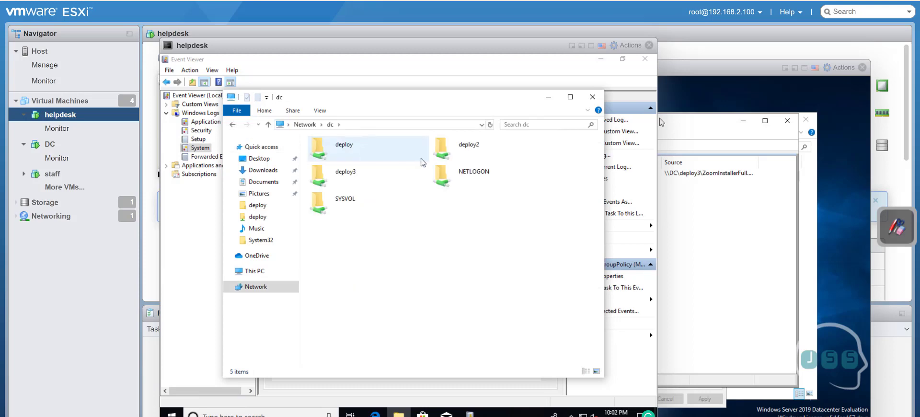
{"action": "double_click", "coordinate": [356, 176]}
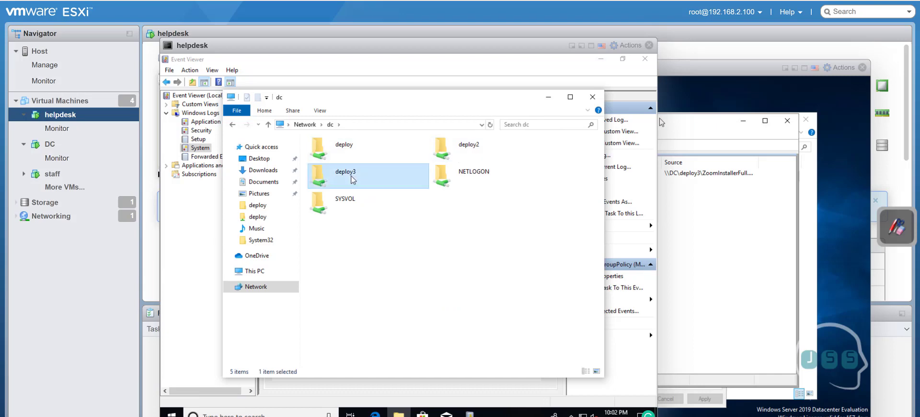
{"action": "left_click", "coordinate": [341, 154]}
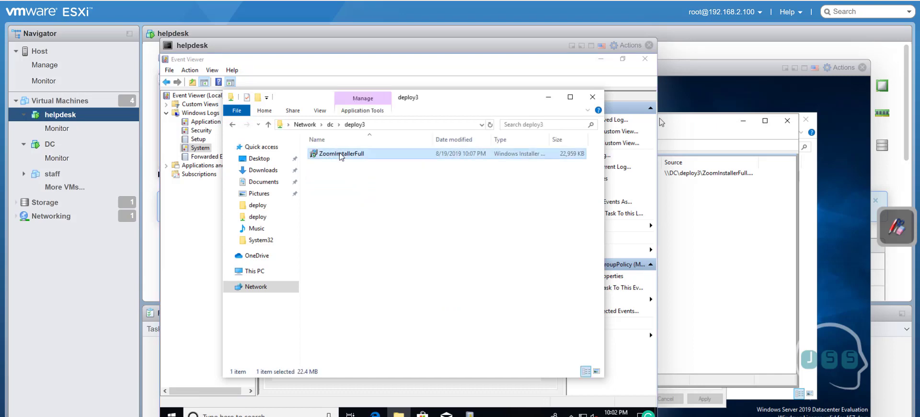
{"action": "left_click", "coordinate": [390, 125]}
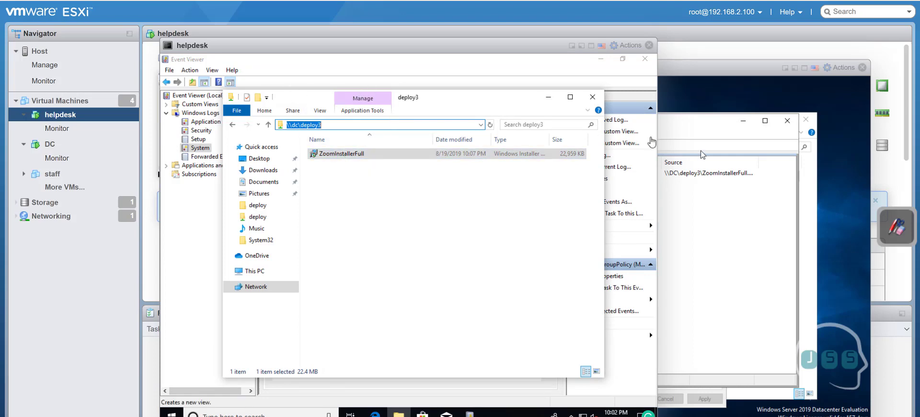
Switch to the DC machine and create a folder named share at the root of Local Disk (C:)
{"action": "left_click", "coordinate": [659, 142]}
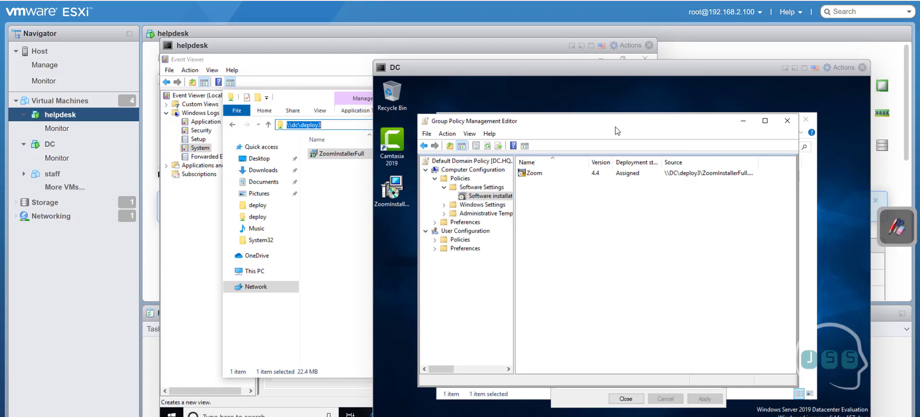
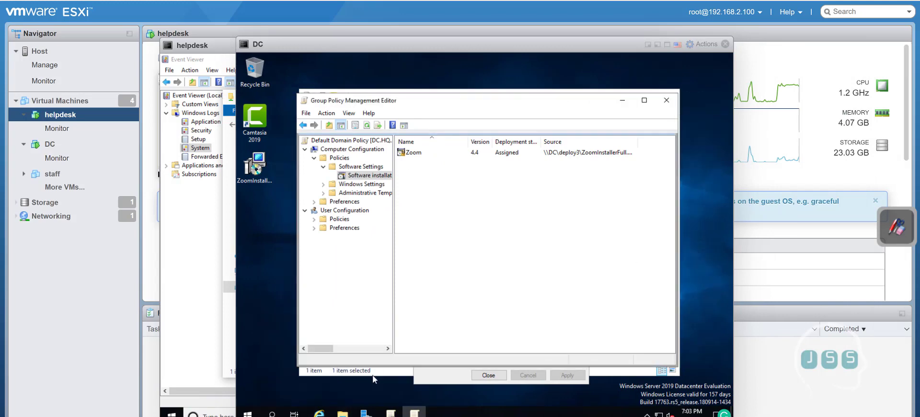
{"action": "left_click", "coordinate": [342, 412]}
{"action": "left_click", "coordinate": [321, 387]}
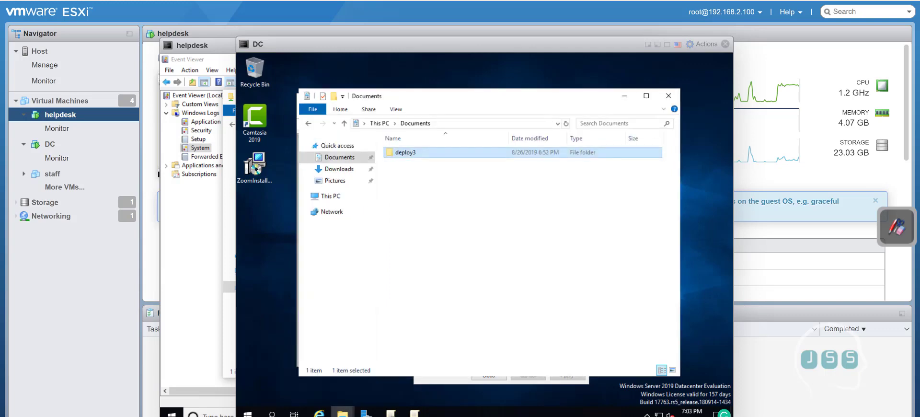
{"action": "left_click", "coordinate": [339, 201]}
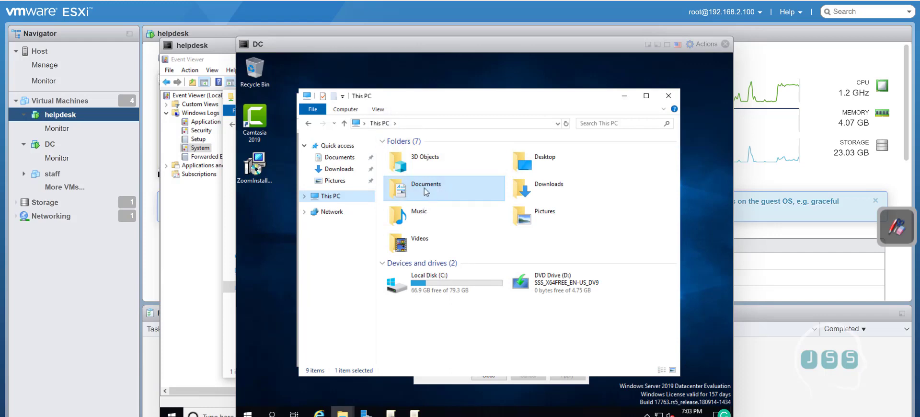
{"action": "double_click", "coordinate": [451, 278]}
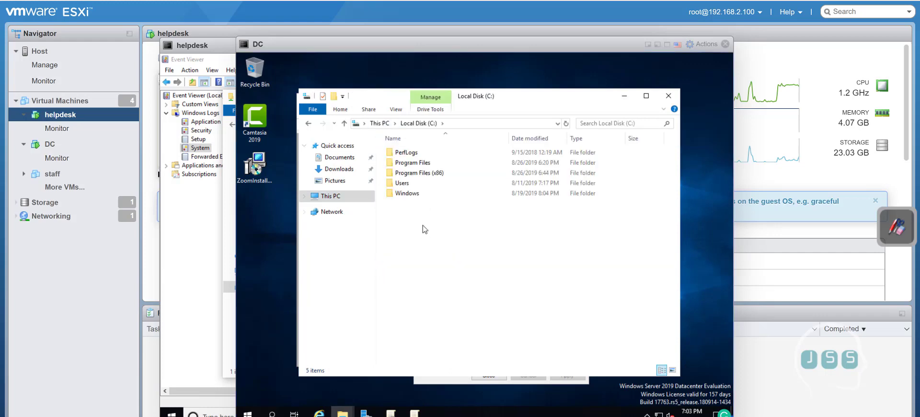
{"action": "right_click", "coordinate": [411, 209]}
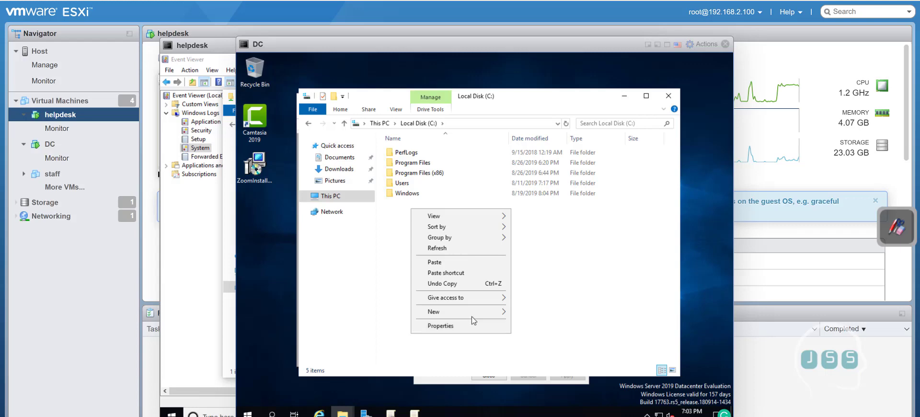
{"action": "mouse_move", "coordinate": [475, 314]}
{"action": "left_click", "coordinate": [529, 311]}
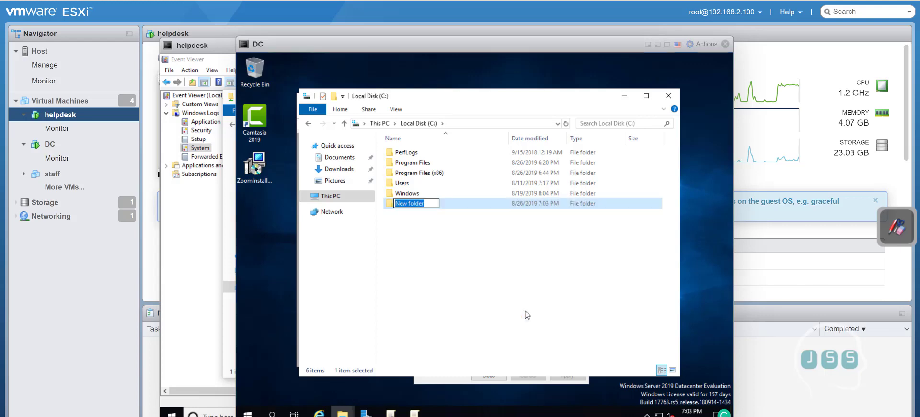
{"action": "type", "text": "share"}
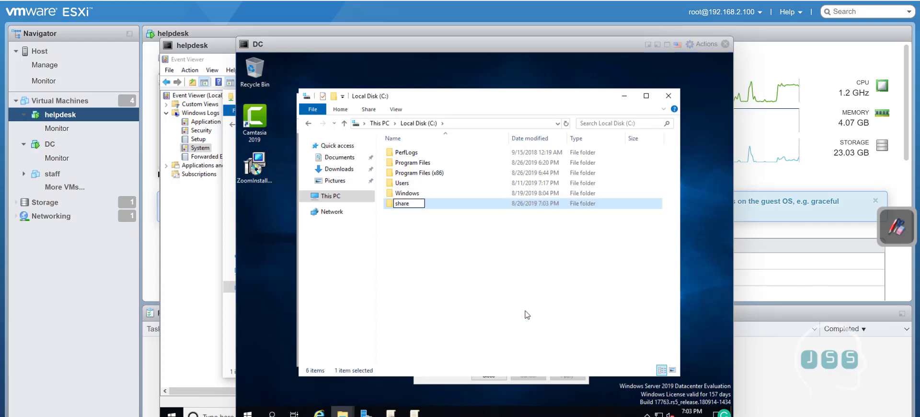
{"action": "left_click", "coordinate": [527, 315]}
Enable advanced sharing for the new folder on C: with the share name share
{"action": "left_click", "coordinate": [406, 208]}
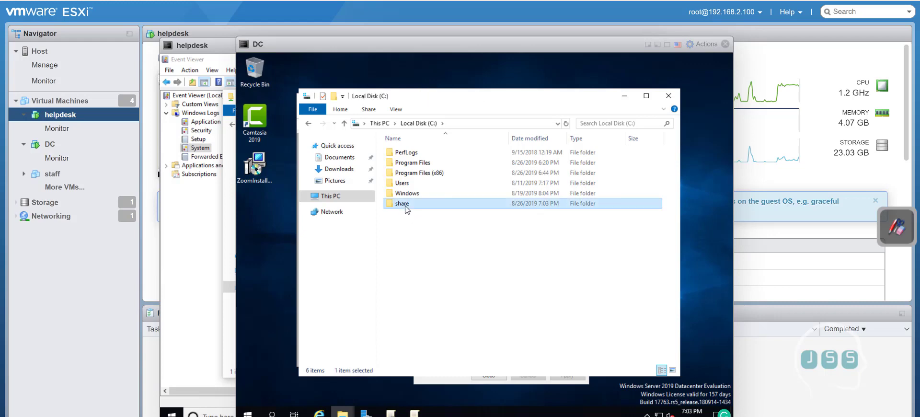
{"action": "right_click", "coordinate": [405, 206]}
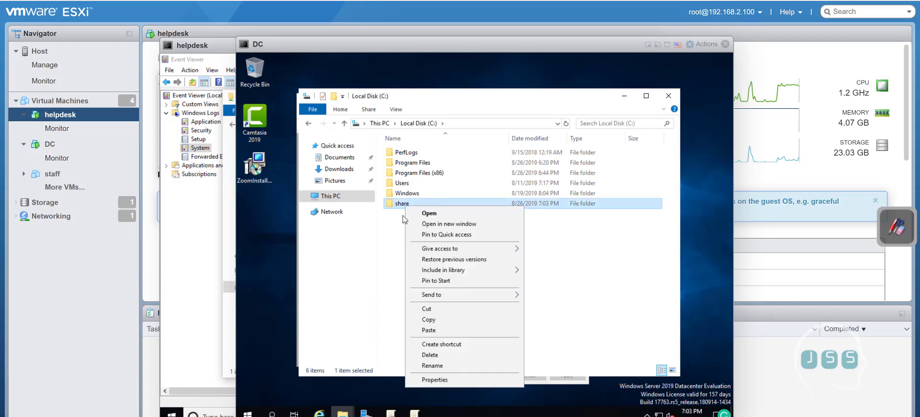
{"action": "left_click", "coordinate": [451, 381]}
{"action": "left_click", "coordinate": [453, 193]}
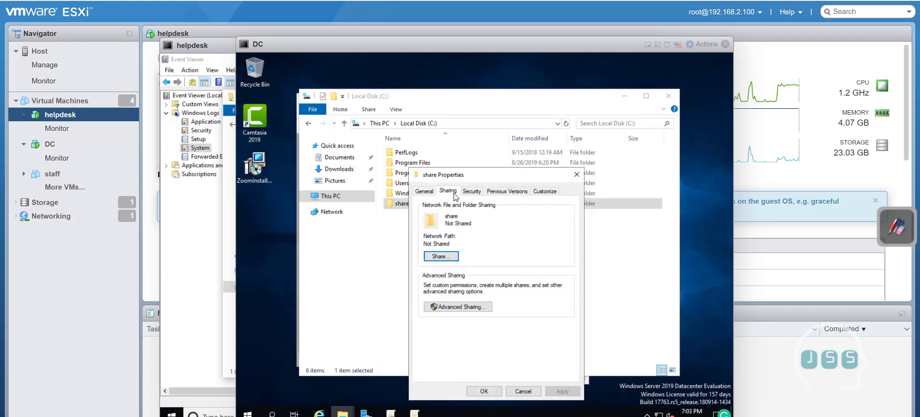
{"action": "left_click", "coordinate": [463, 307]}
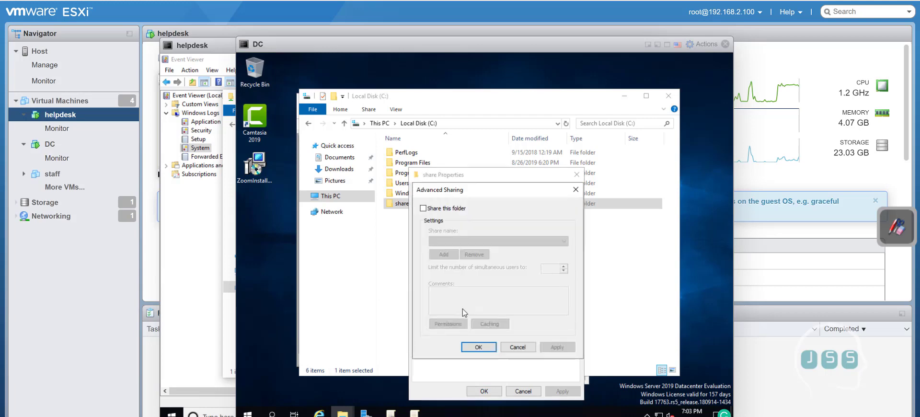
{"action": "left_click", "coordinate": [446, 209]}
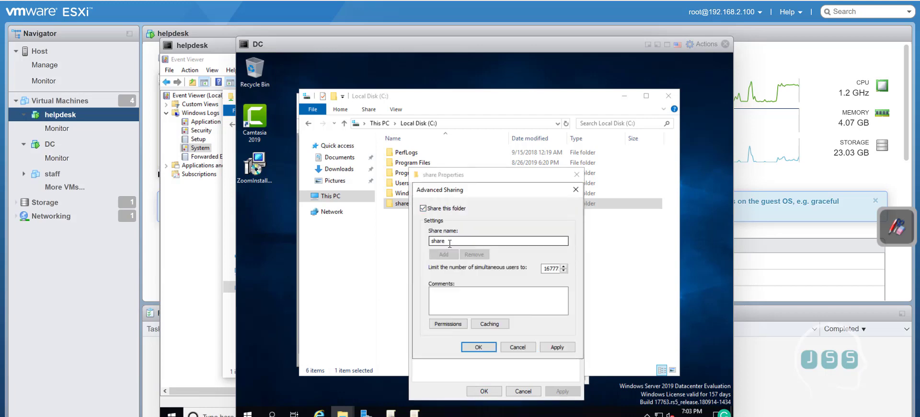
Allow Everyone Full Control in the folder's share permissions, apply the sharing settings and close its properties
{"action": "left_click", "coordinate": [462, 325]}
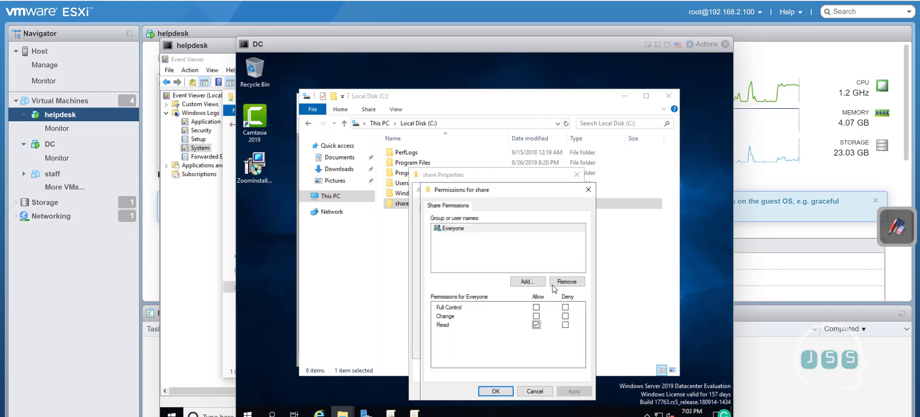
{"action": "left_click", "coordinate": [536, 307]}
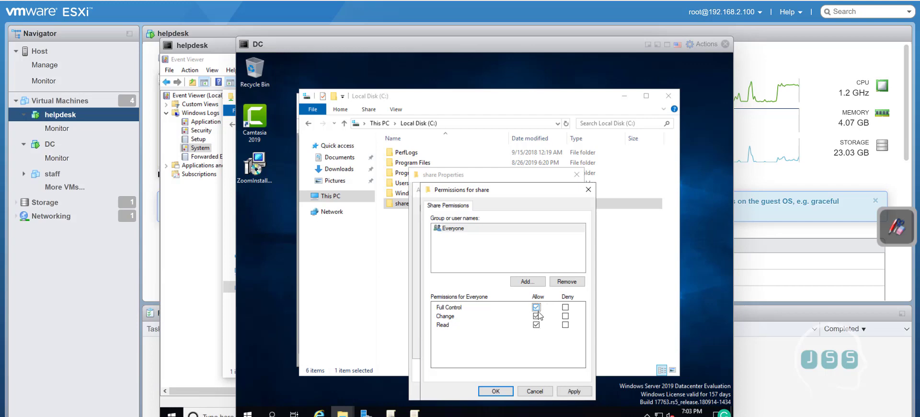
{"action": "left_click", "coordinate": [569, 391]}
{"action": "left_click", "coordinate": [495, 391]}
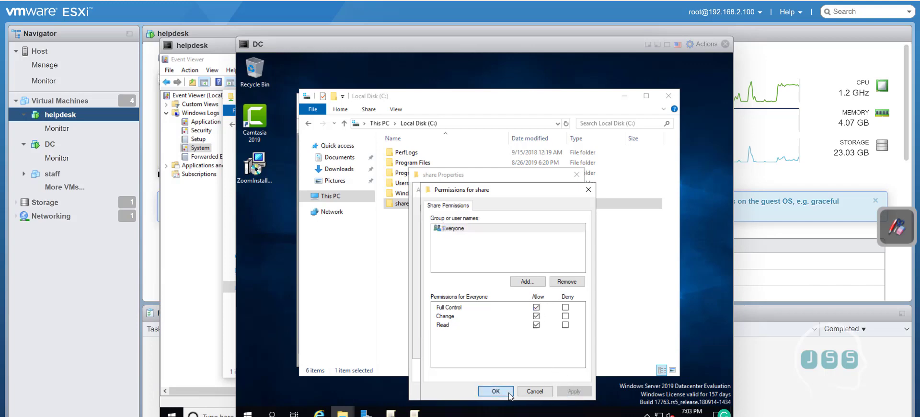
{"action": "left_click", "coordinate": [551, 348]}
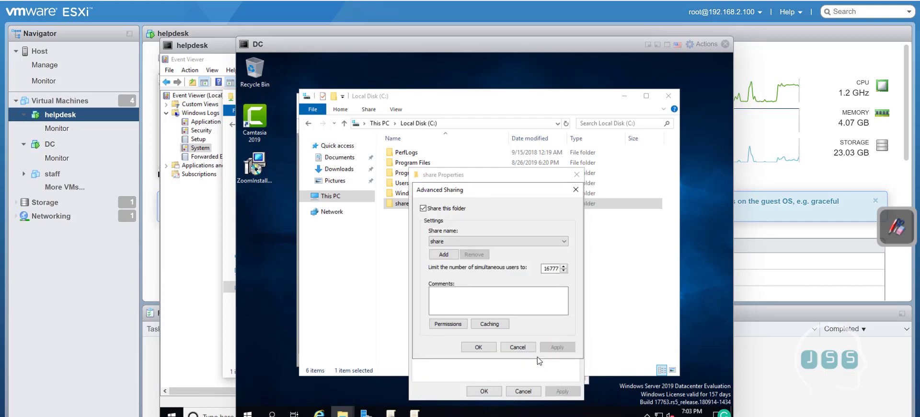
{"action": "left_click", "coordinate": [478, 347]}
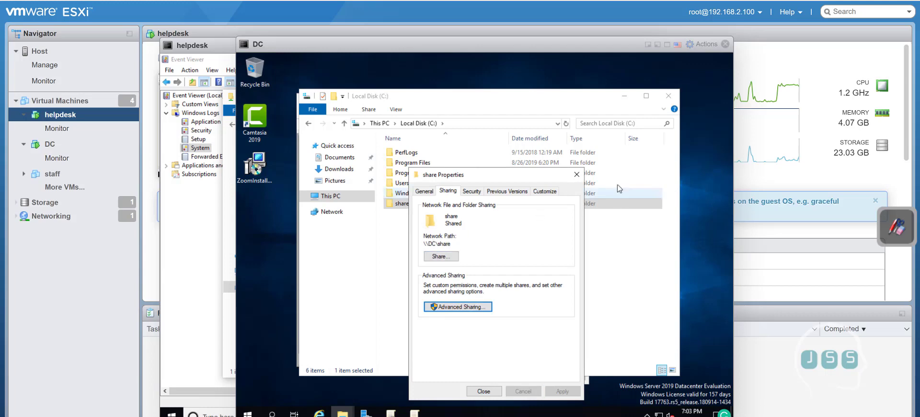
{"action": "left_click", "coordinate": [577, 175]}
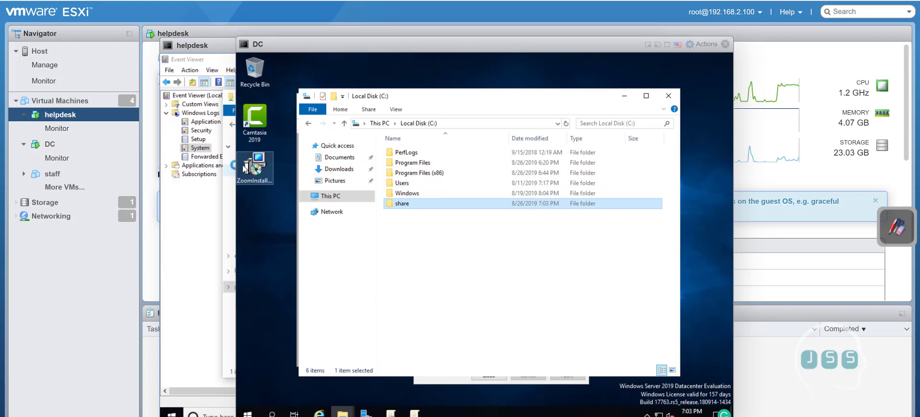
Copy the Zoom installer package from the DC desktop into the C:\share folder
{"action": "right_click", "coordinate": [244, 165]}
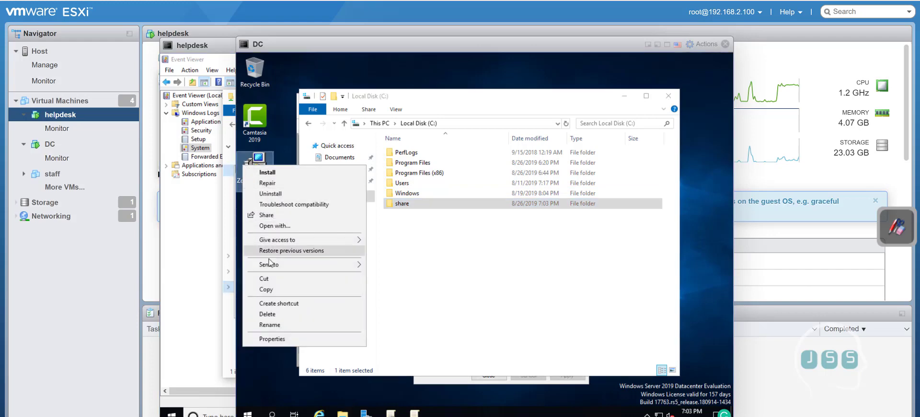
{"action": "left_click", "coordinate": [267, 289]}
{"action": "double_click", "coordinate": [401, 204]}
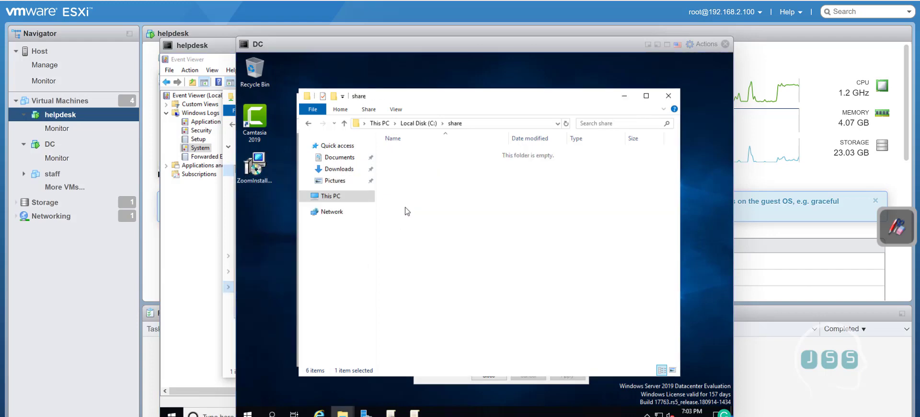
{"action": "right_click", "coordinate": [427, 187]}
{"action": "left_click", "coordinate": [450, 253]}
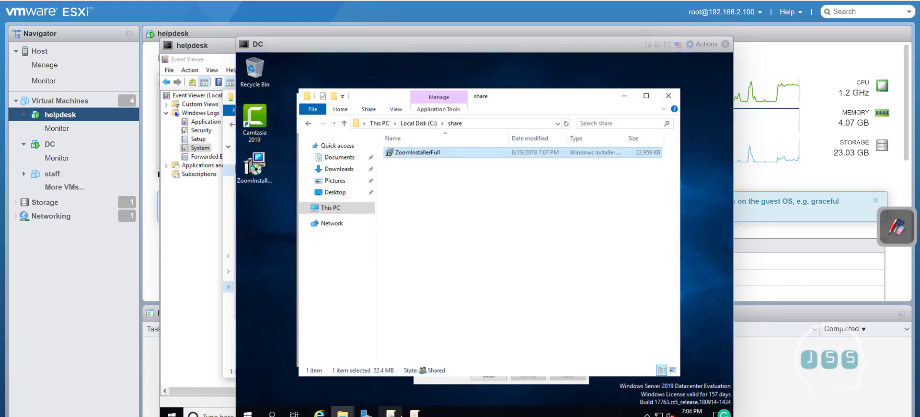
{"action": "left_click", "coordinate": [413, 413]}
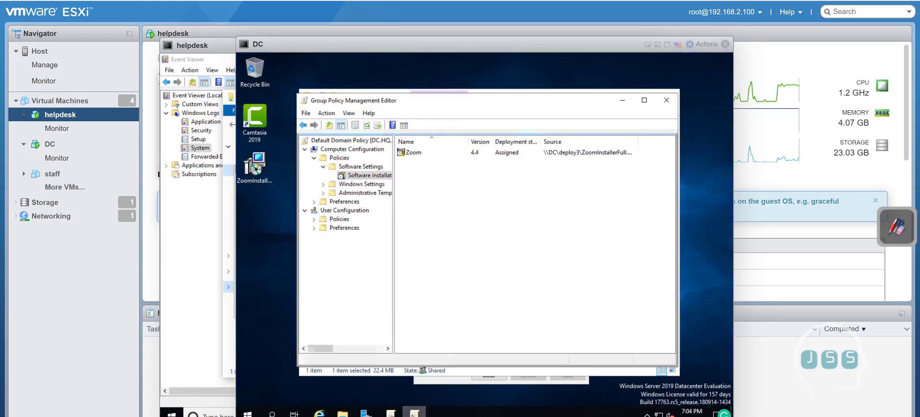
{"action": "right_click", "coordinate": [421, 158]}
{"action": "mouse_move", "coordinate": [460, 196]}
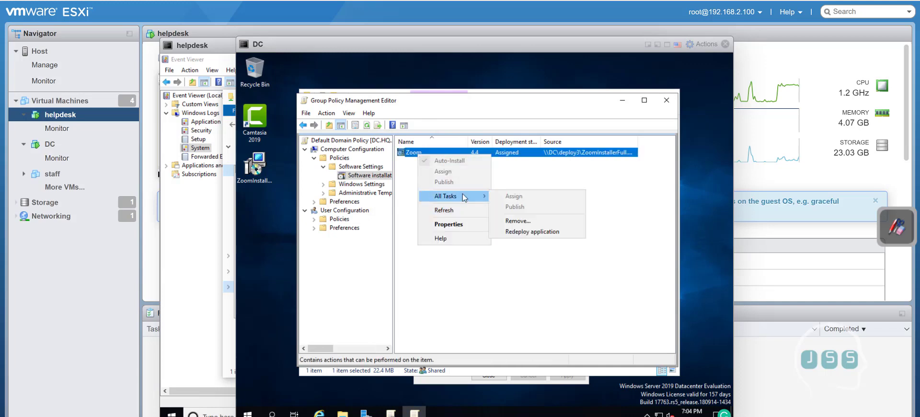
{"action": "left_click", "coordinate": [504, 220]}
{"action": "left_click", "coordinate": [496, 262]}
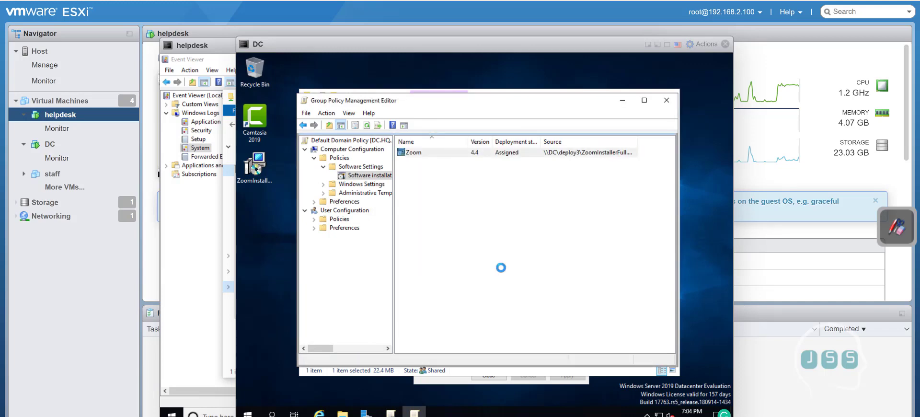
Add a new software installation package using ZoomInstallerFull from the network path \\dc\share\, with the Assigned deployment method
{"action": "right_click", "coordinate": [442, 177]}
{"action": "mouse_move", "coordinate": [464, 182]}
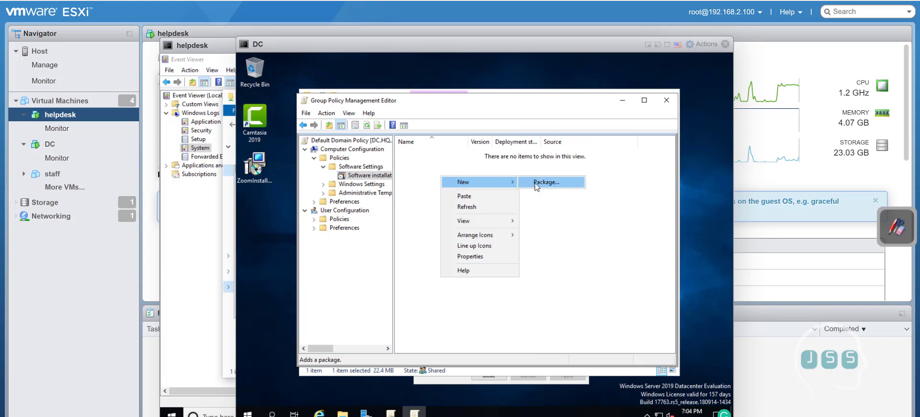
{"action": "left_click", "coordinate": [539, 182]}
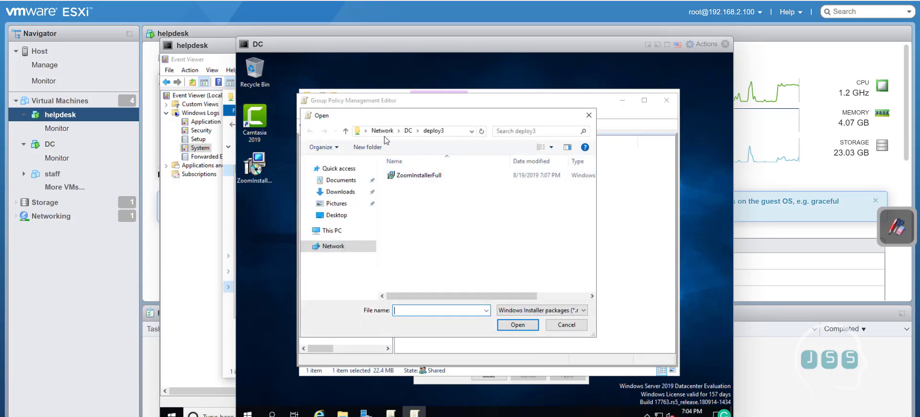
{"action": "left_click", "coordinate": [352, 232]}
{"action": "scroll", "coordinate": [441, 232], "scroll_direction": "down", "scroll_amount": 3}
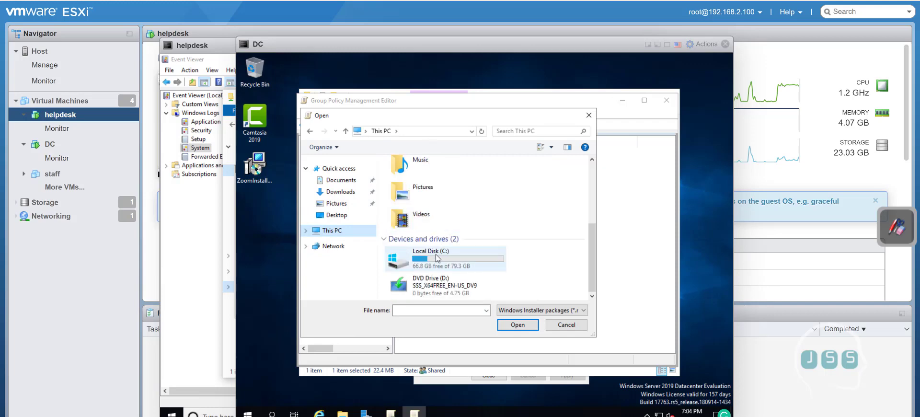
{"action": "double_click", "coordinate": [437, 256]}
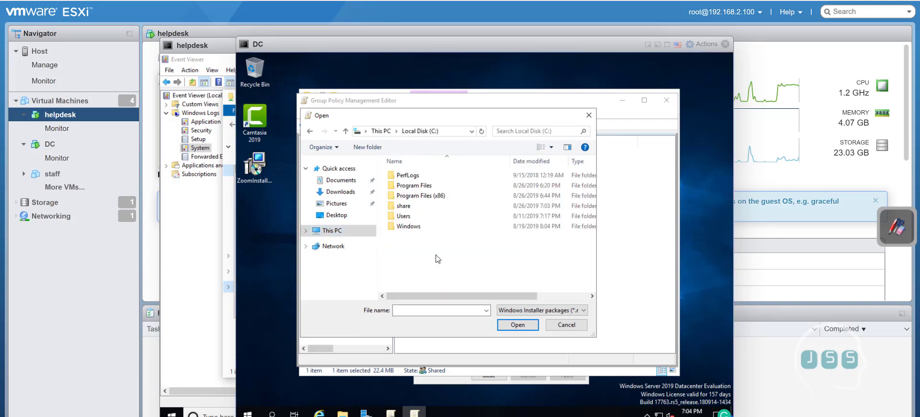
{"action": "double_click", "coordinate": [403, 206]}
{"action": "left_click", "coordinate": [441, 132]}
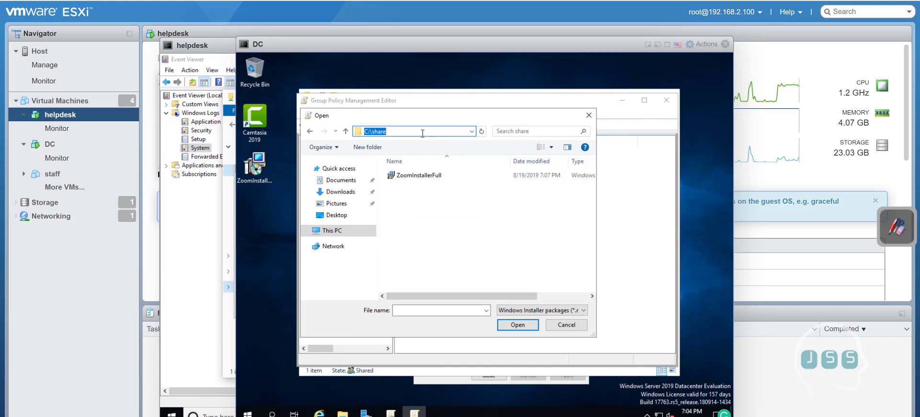
{"action": "type", "text": "\\\\dc\\share\\"}
{"action": "key", "text": "Return"}
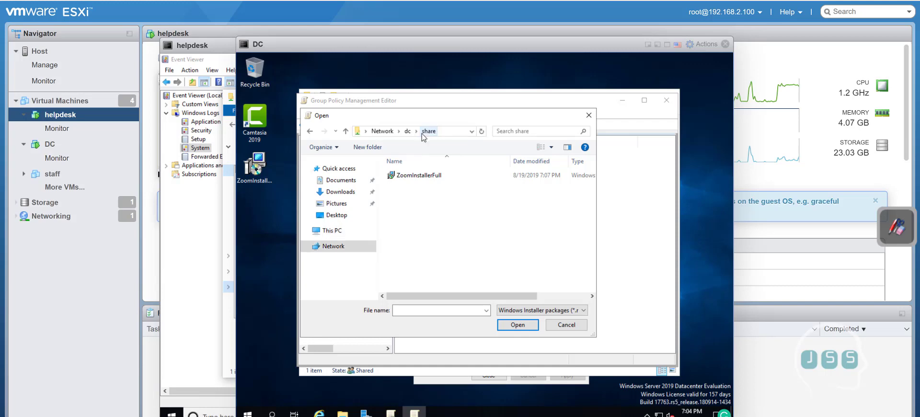
{"action": "double_click", "coordinate": [407, 175]}
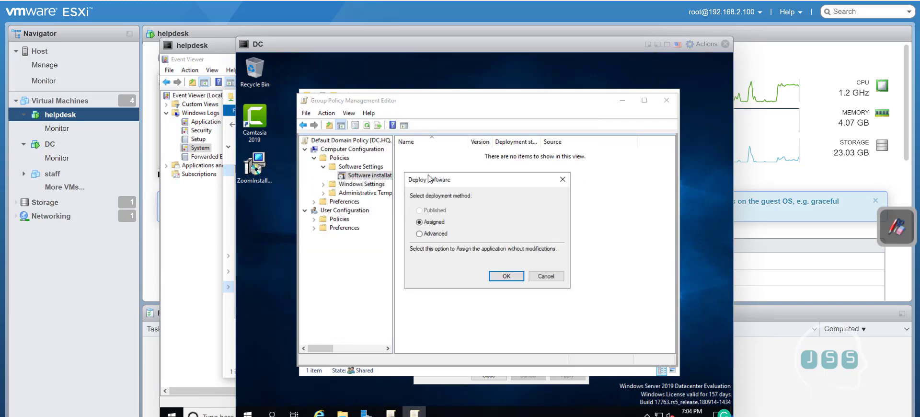
{"action": "left_click", "coordinate": [506, 276]}
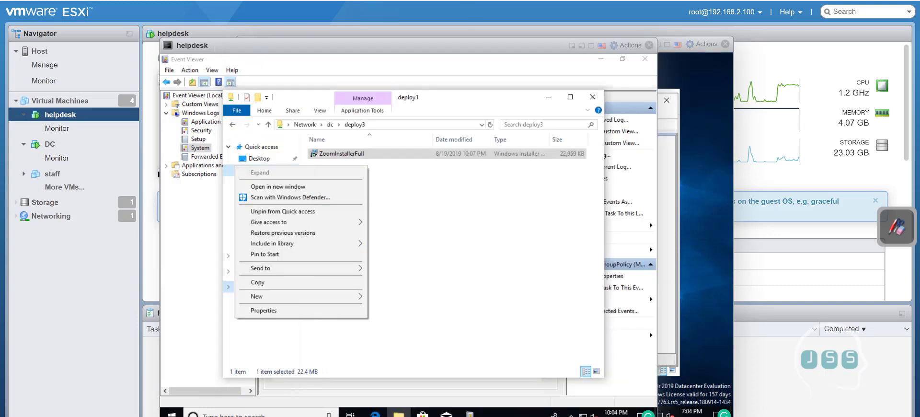
Switch to the helpdesk machine and run gpupdate /force in Command Prompt
{"action": "left_click", "coordinate": [259, 415]}
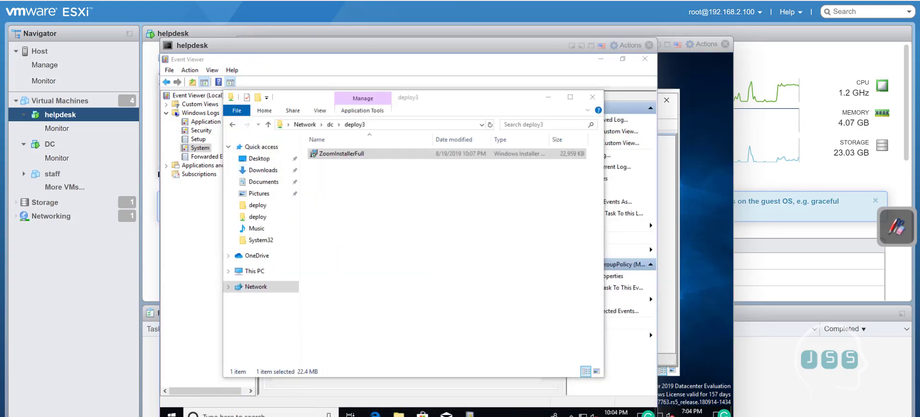
{"action": "type", "text": "cmd"}
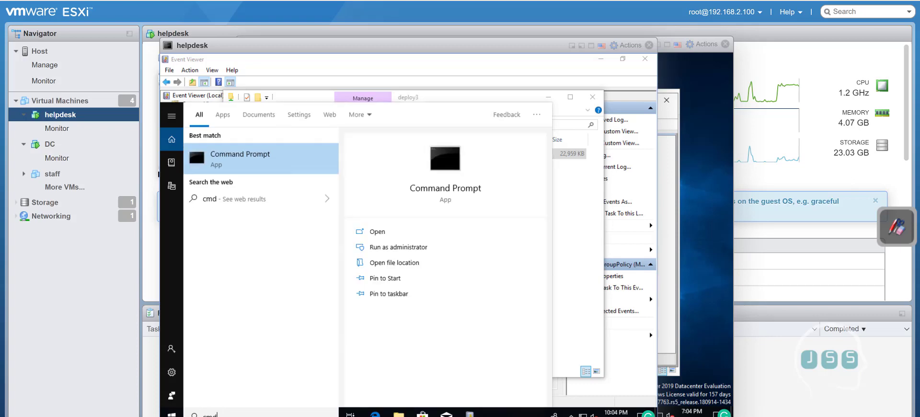
{"action": "key", "text": "Escape"}
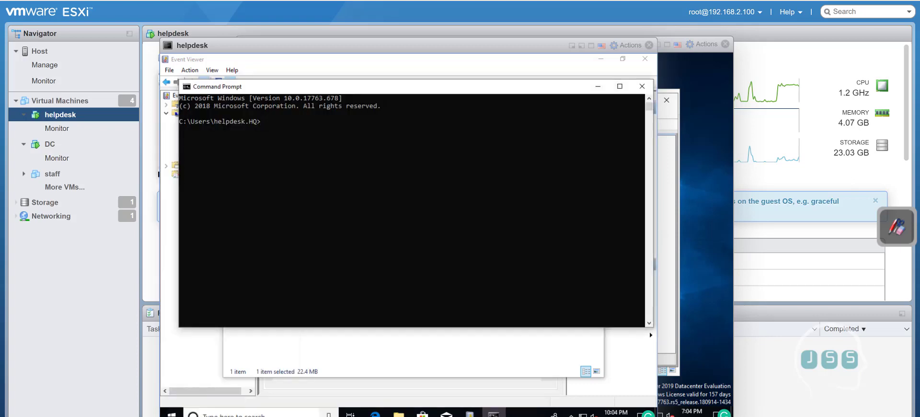
{"action": "type", "text": "gpupdate /force"}
{"action": "key", "text": "Return"}
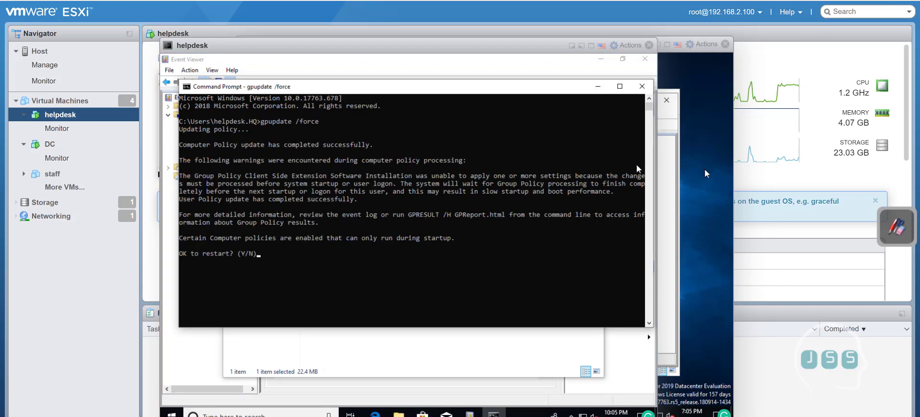
Agree to restart the helpdesk machine so the startup computer policies are applied
{"action": "left_click", "coordinate": [423, 254]}
{"action": "type", "text": "y"}
{"action": "key", "text": "Return"}
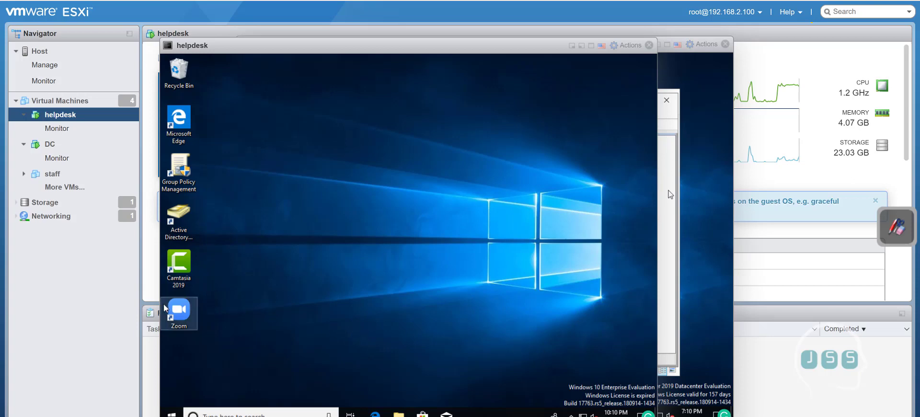
Launch Zoom from the helpdesk desktop to check the deployment, and reposition the helpdesk console window
{"action": "double_click", "coordinate": [175, 314]}
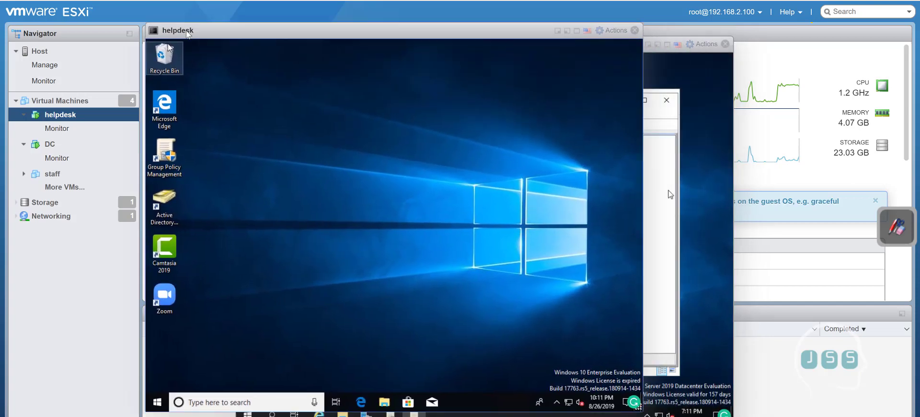
{"action": "left_click_drag", "start_coordinate": [187, 34], "coordinate": [201, 45]}
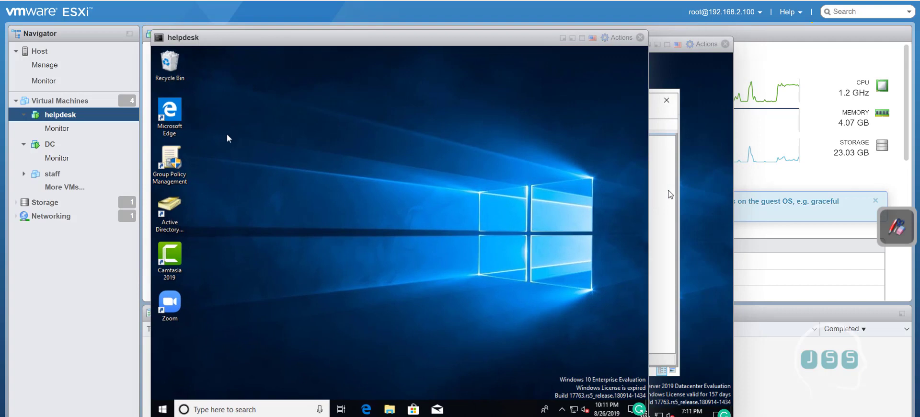